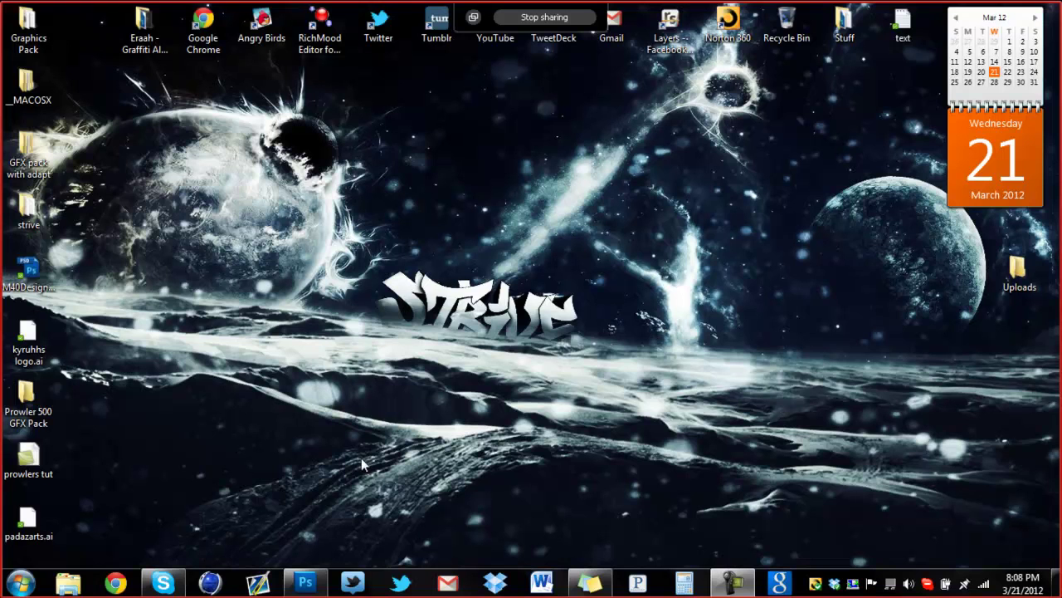
- Bring Photoshop to the front, then cancel the File > Open dialog without opening anything
left_click(305, 582)
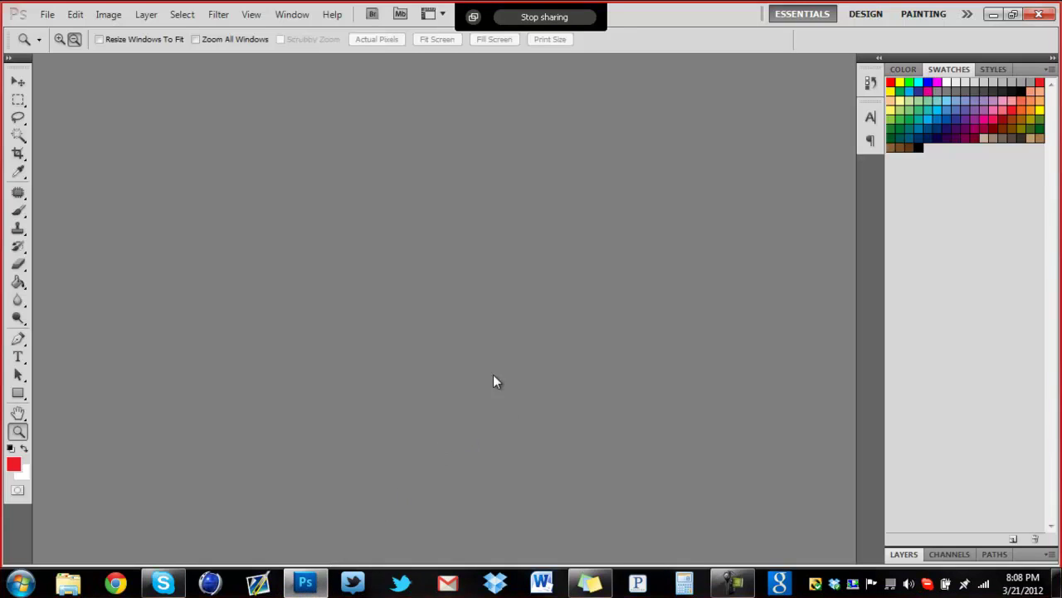
left_click(47, 14)
left_click(66, 45)
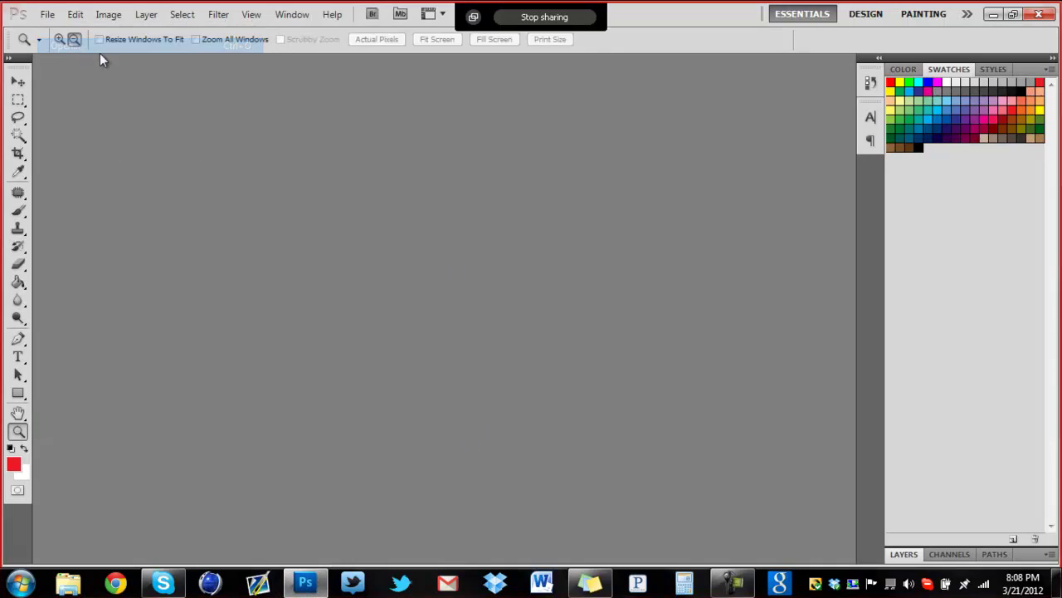
left_click(706, 355)
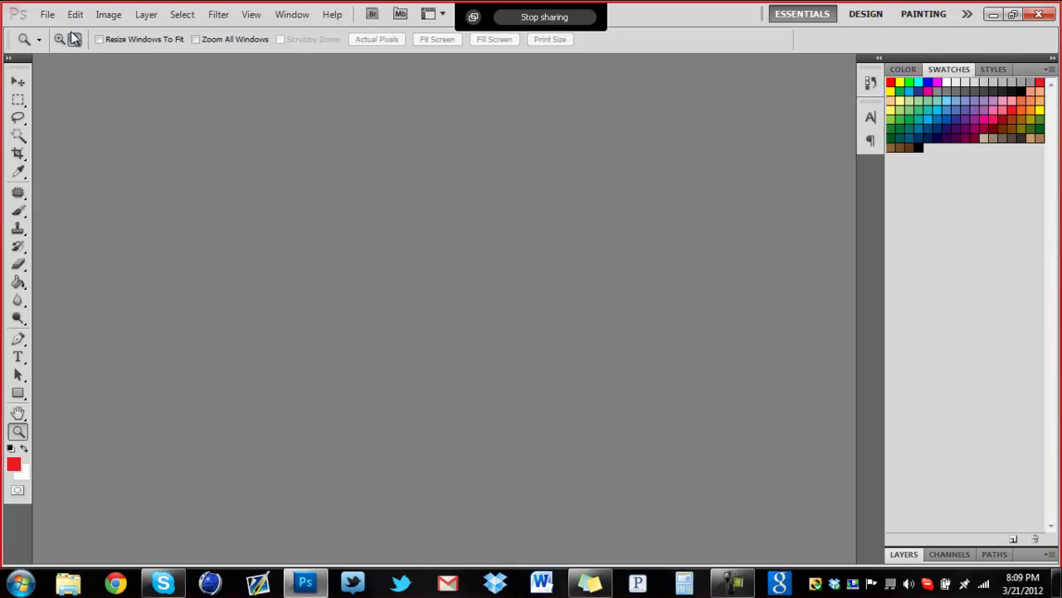
- Create a transparent 10×10 pixel document and expand the Layers panel showing Layer 1
left_click(48, 15)
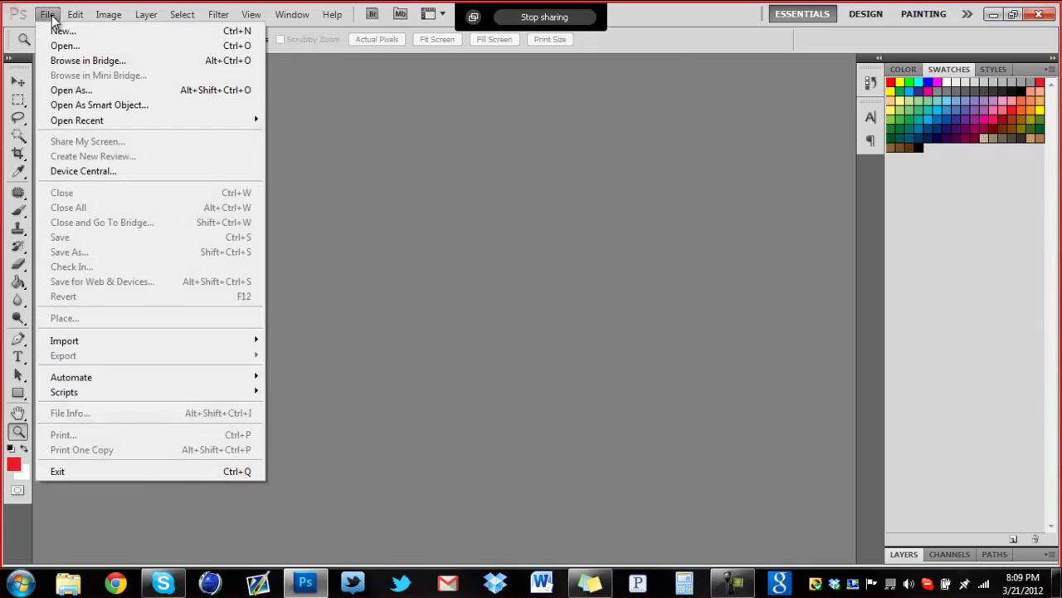
left_click(58, 32)
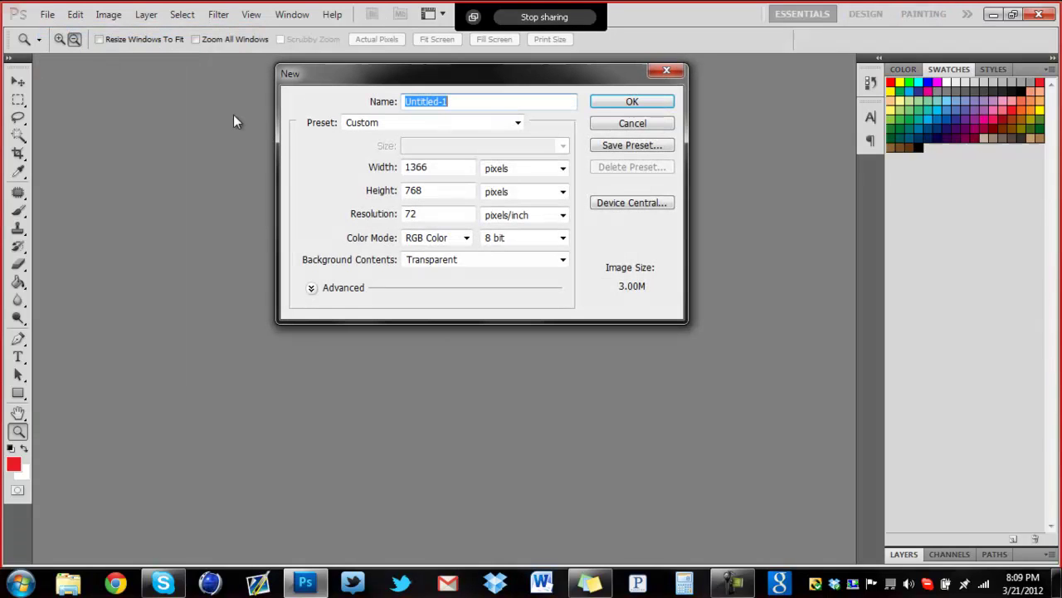
left_click(459, 165)
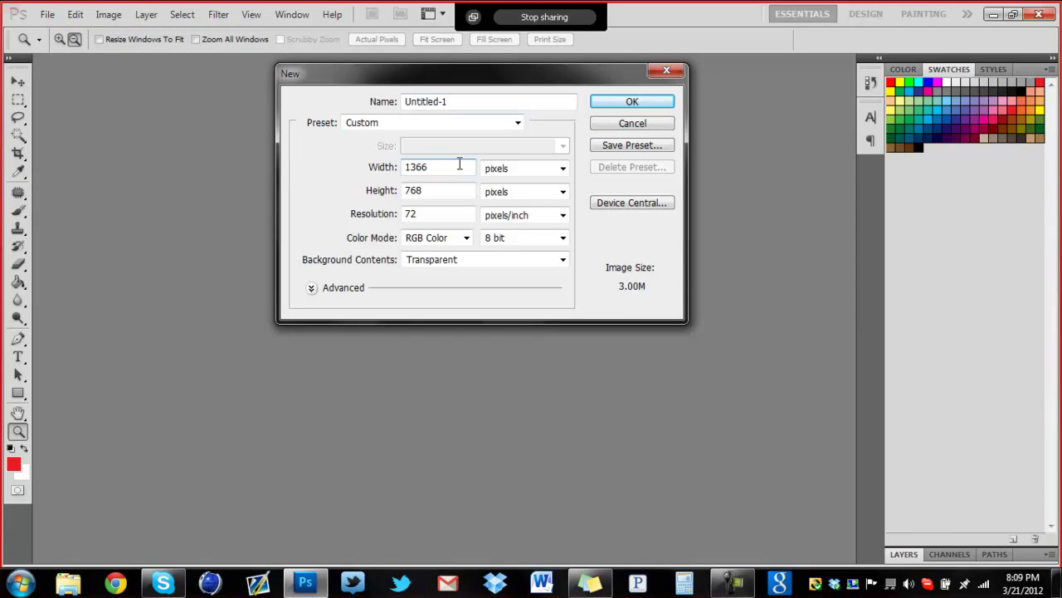
key("BackSpace")
key("BackSpace")
key("BackSpace")
type("1")
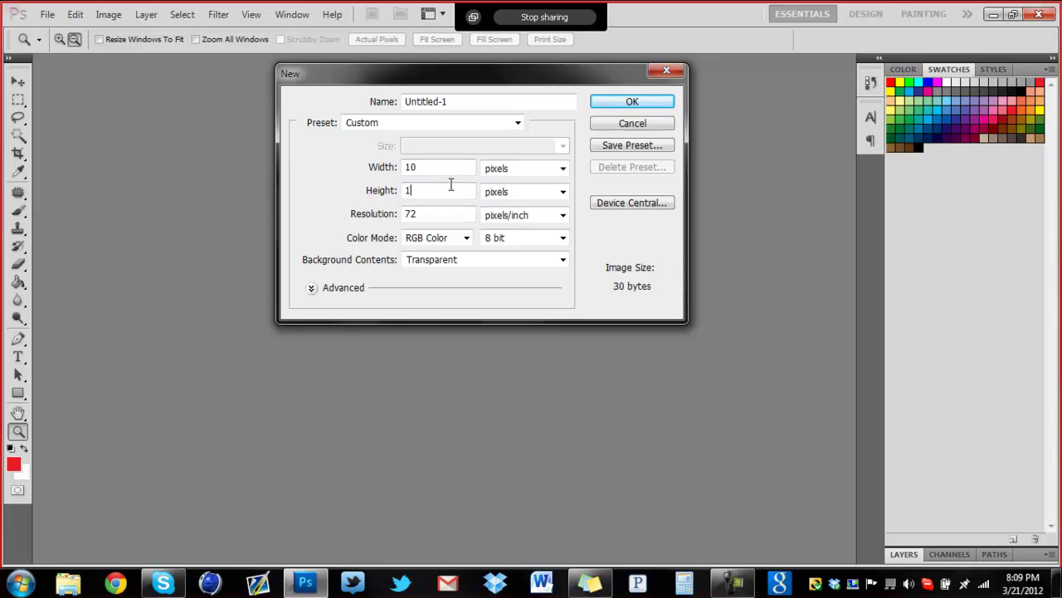
type("0")
key("Return")
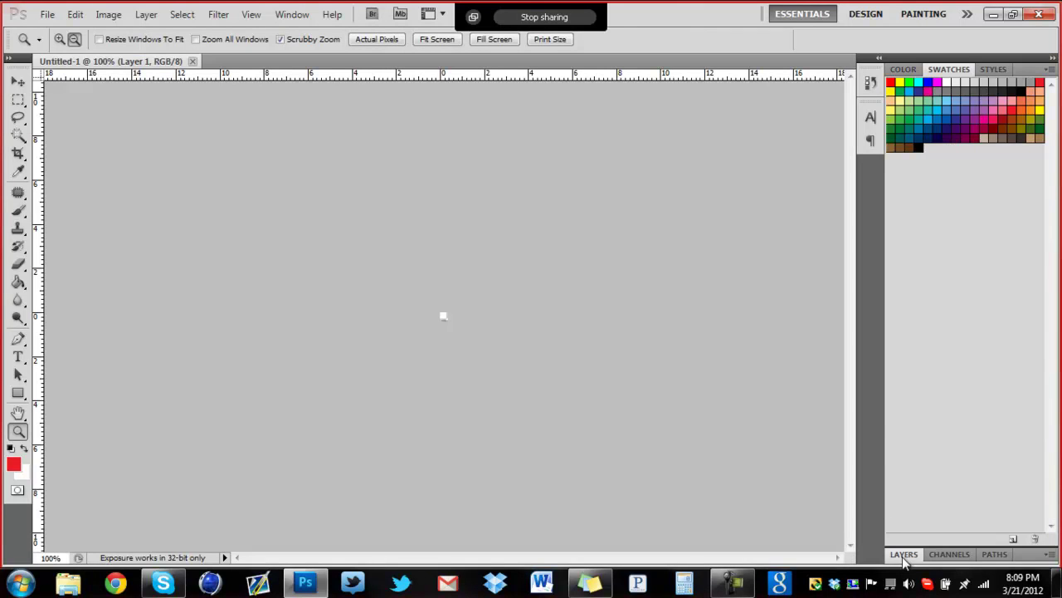
left_click(904, 554)
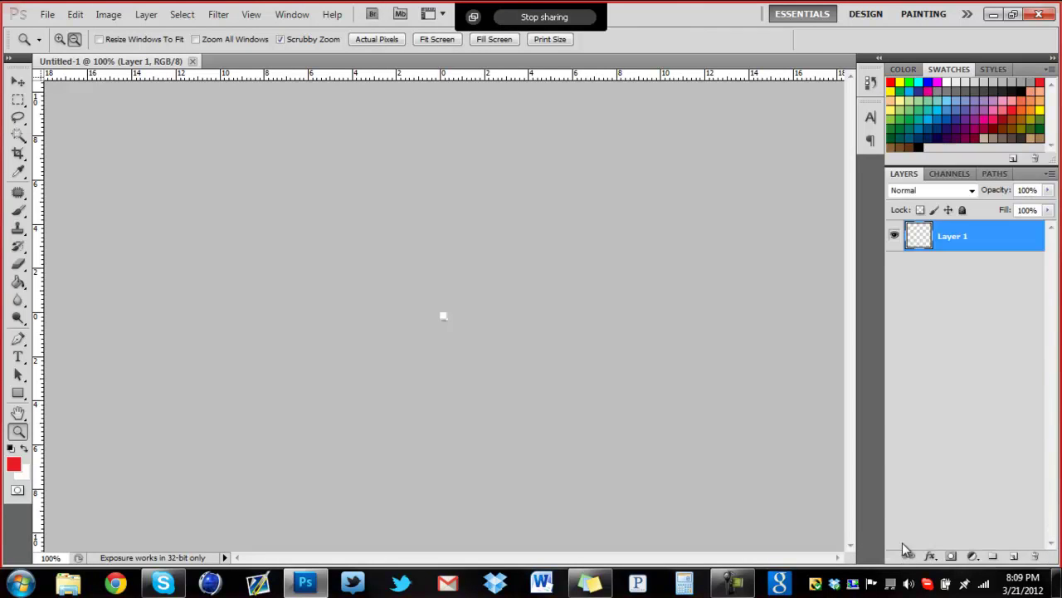
- Fit the tiny canvas to the screen and switch to the Pencil tool, undoing two test red pixels
left_click(436, 39)
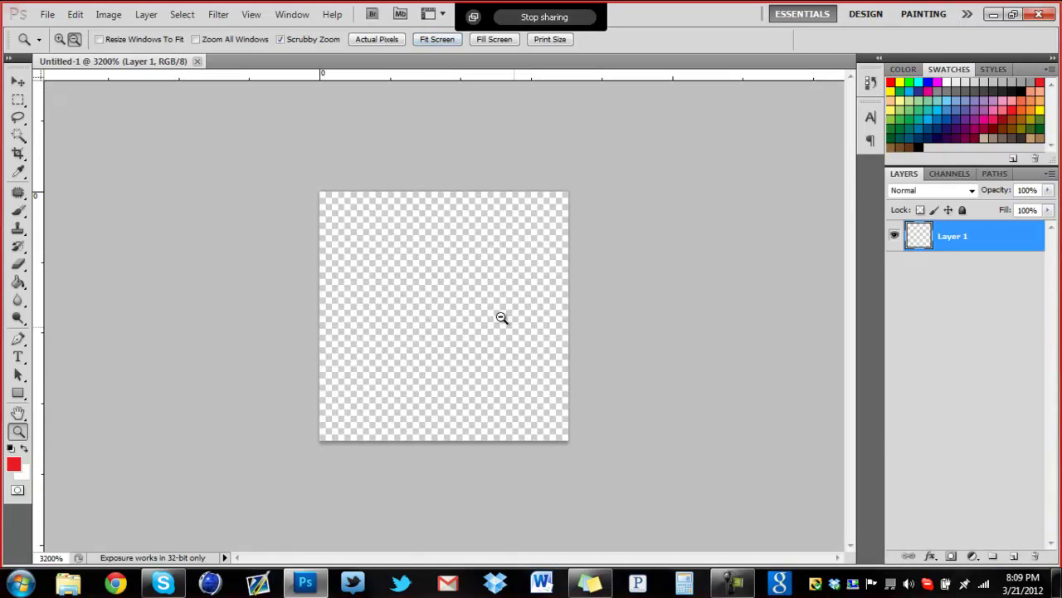
left_click(17, 210)
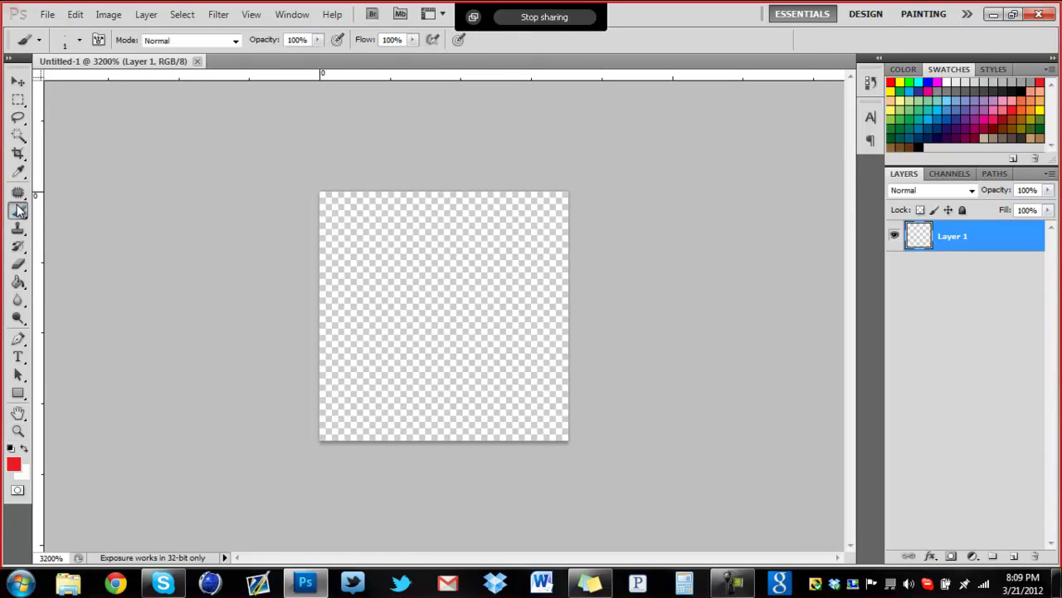
left_click(45, 209)
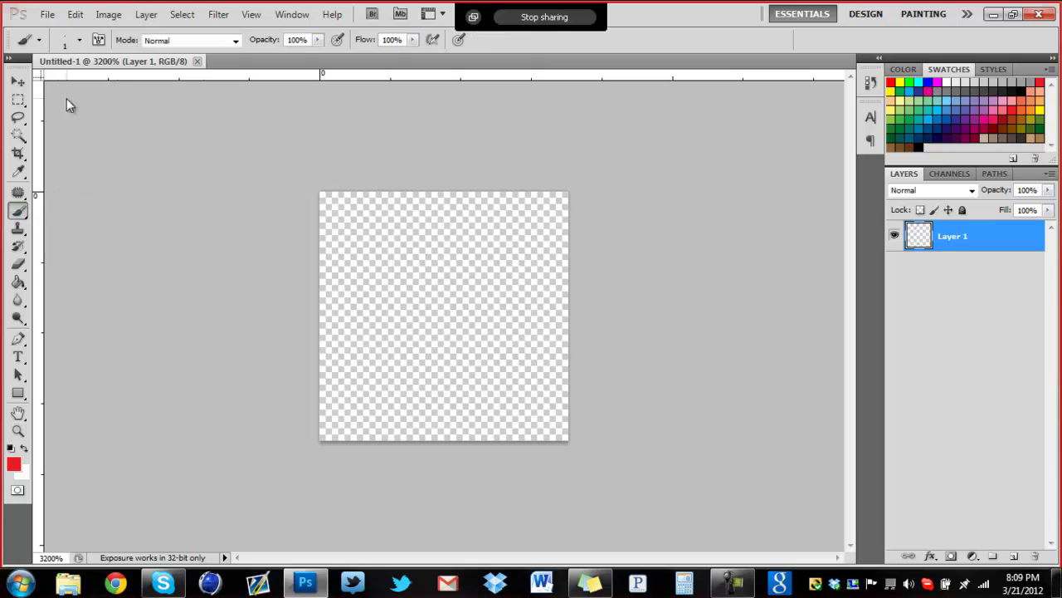
right_click(19, 212)
left_click(70, 226)
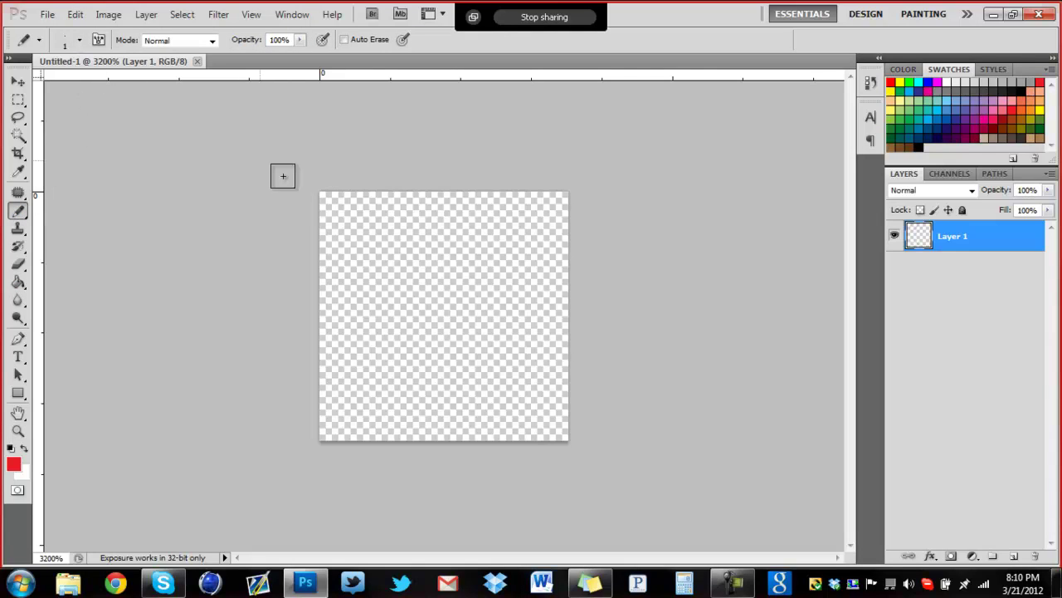
left_click(570, 217)
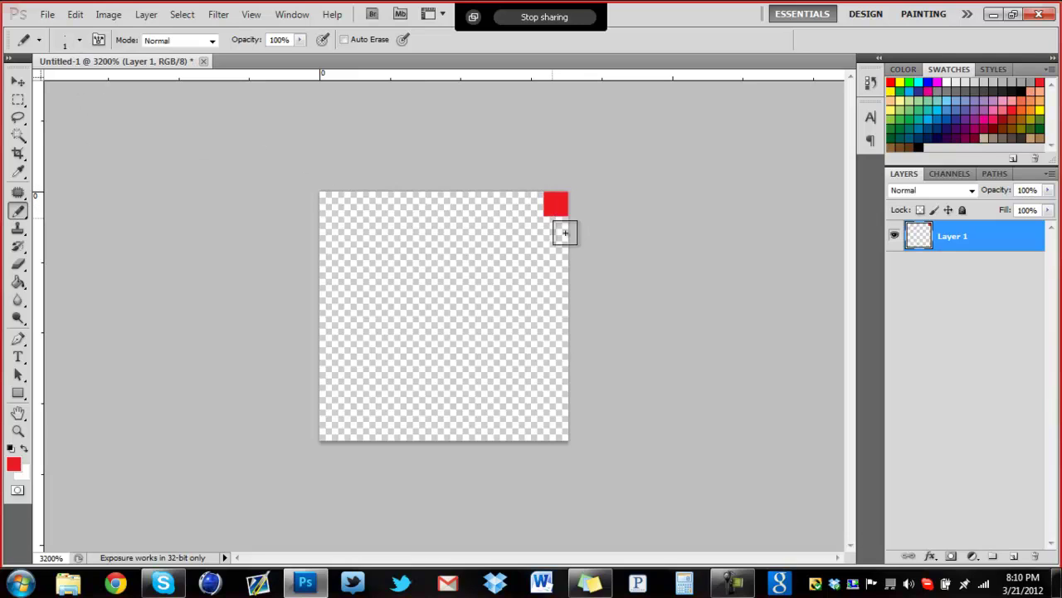
left_click(543, 241)
key("ctrl+alt+z")
key("ctrl+alt+z")
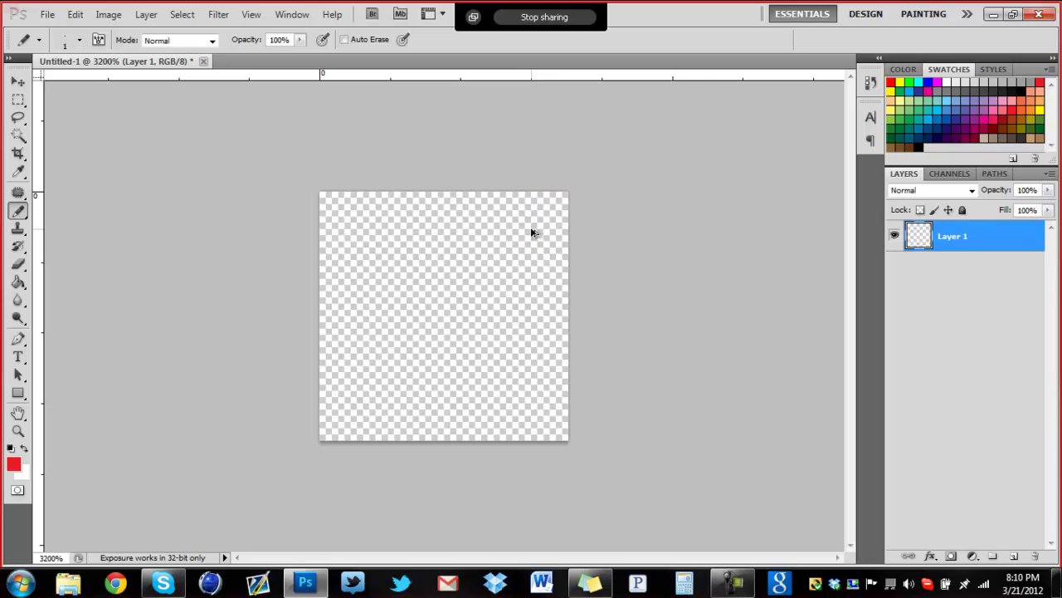
- Set the colour to black and pencil a one-pixel diagonal from top-right to bottom-left
left_click(919, 147)
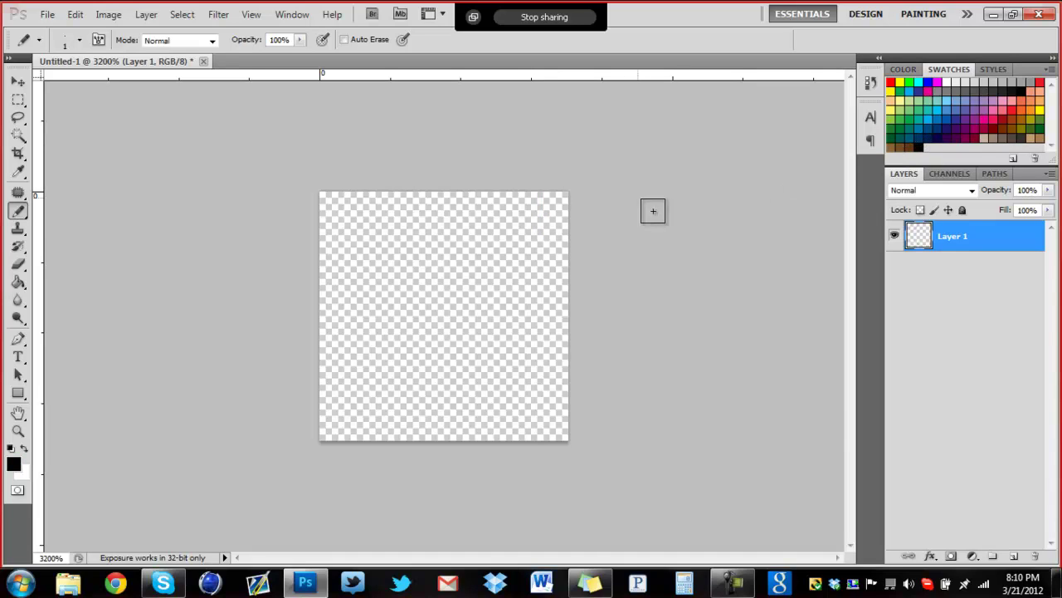
left_click(565, 211)
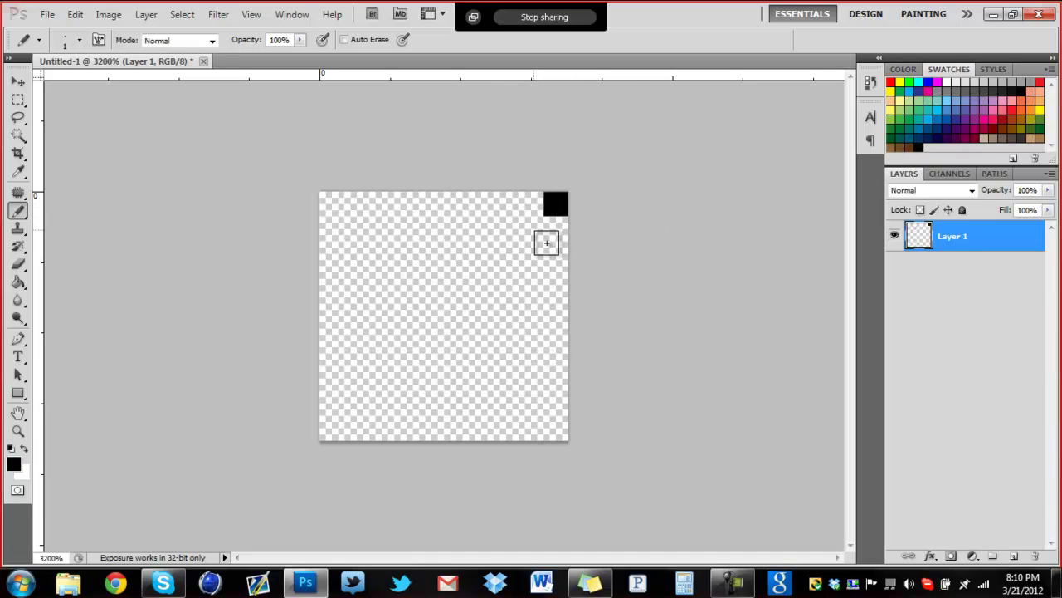
left_click(532, 229)
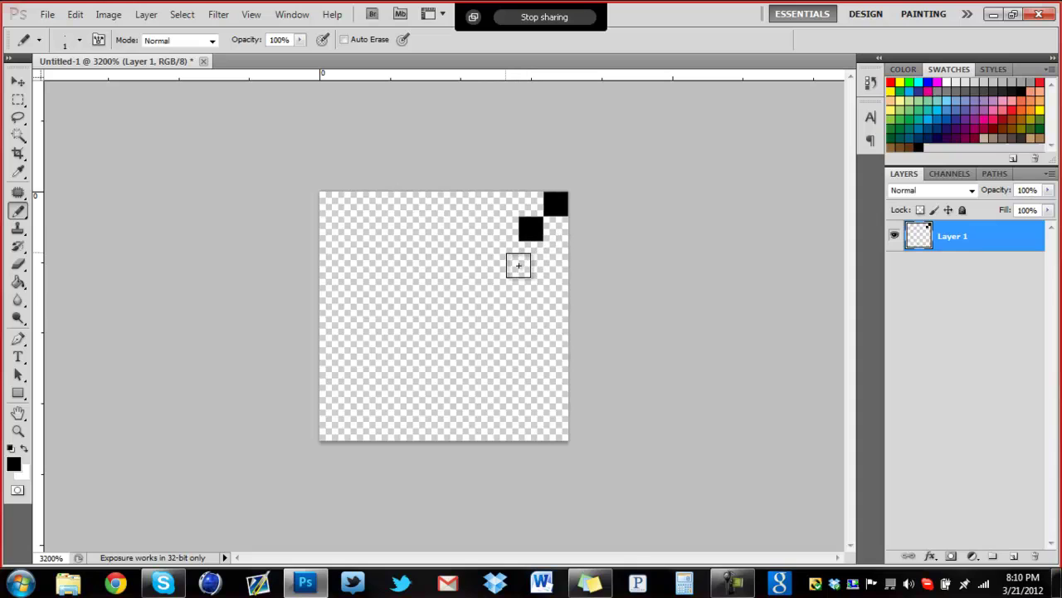
left_click(513, 262)
left_click(488, 286)
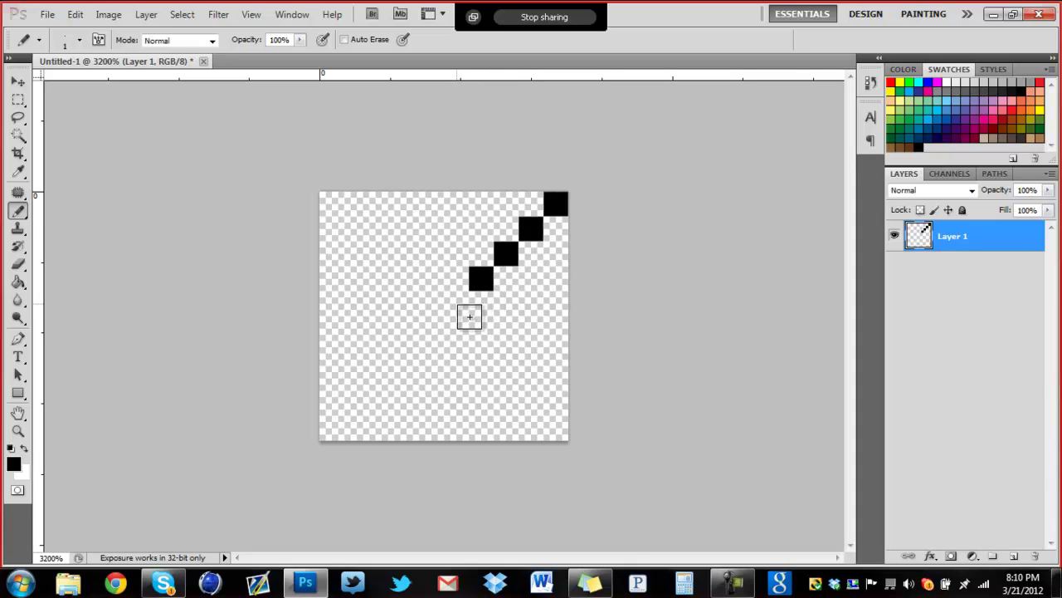
left_click(457, 304)
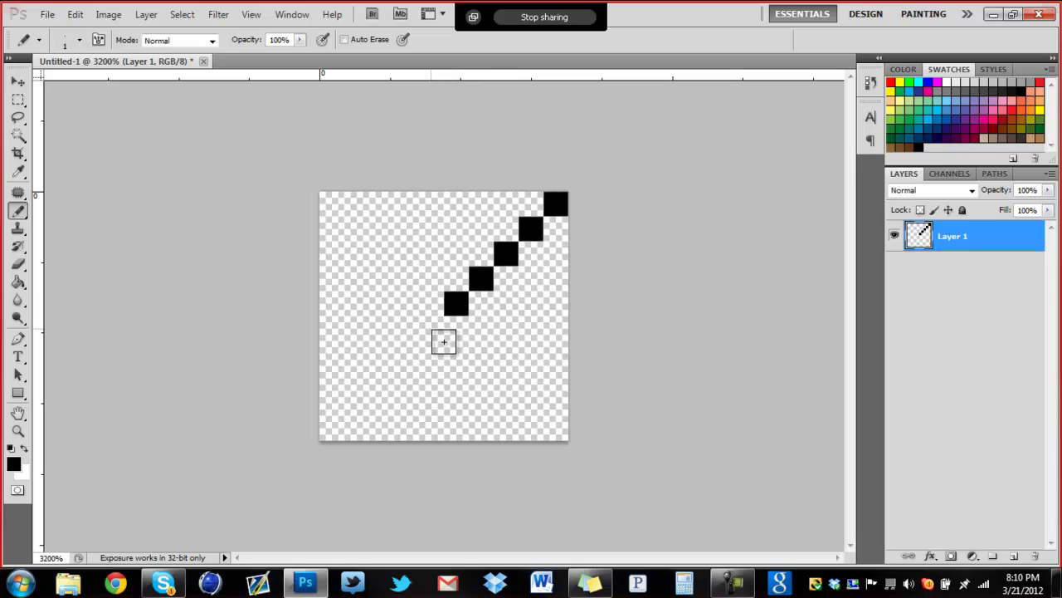
left_click(441, 335)
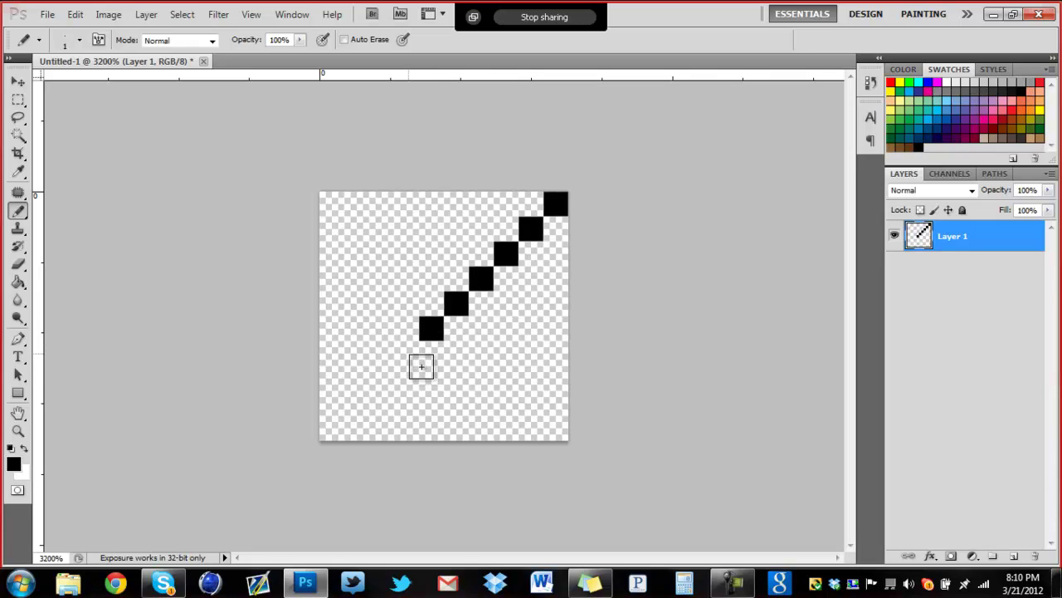
left_click(420, 363)
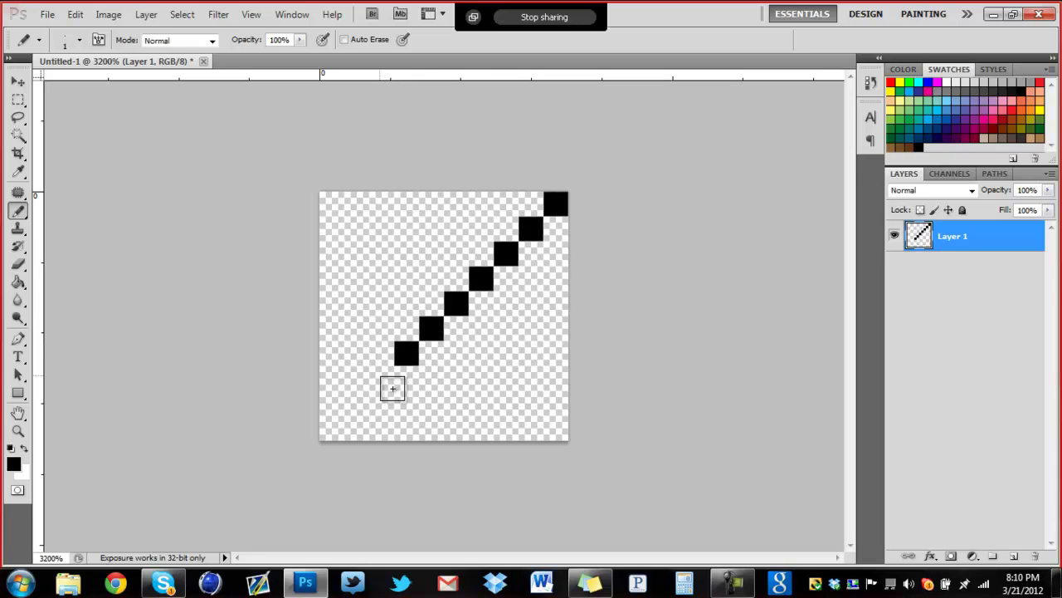
left_click(388, 381)
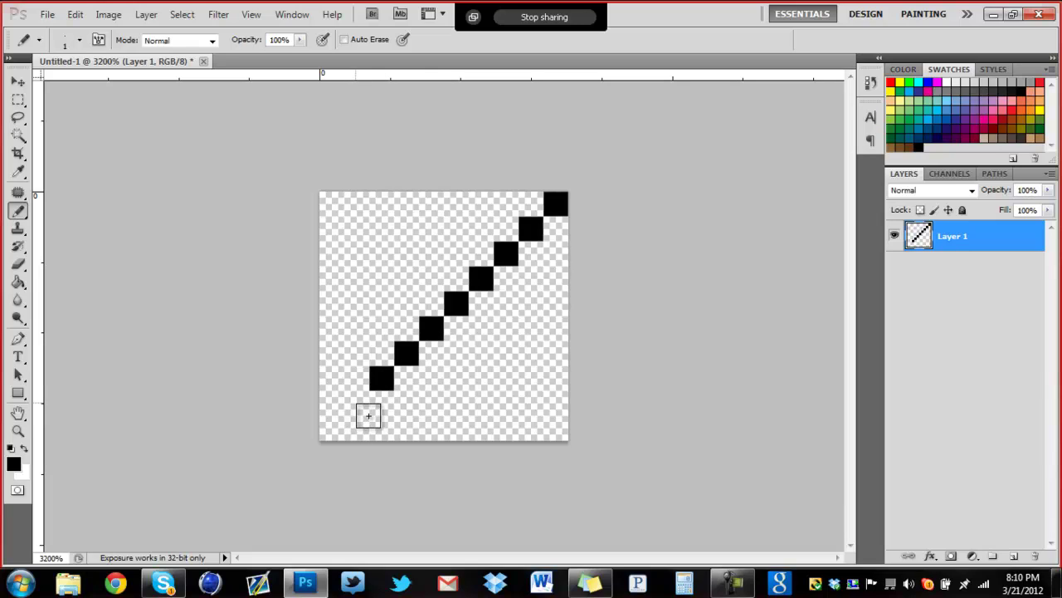
left_click(359, 410)
left_click(333, 432)
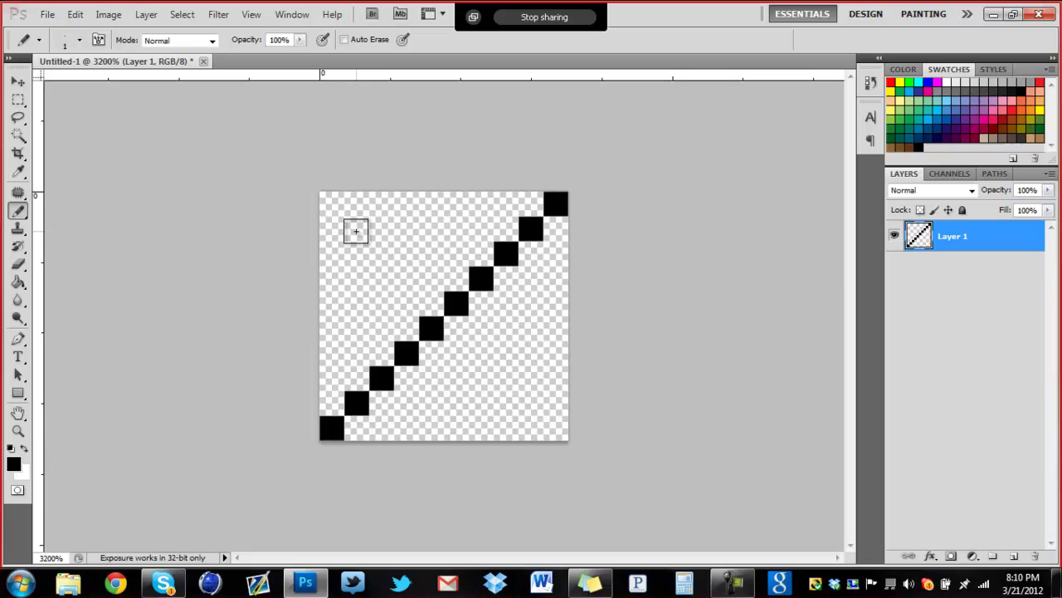
- Undo a stray crossing stroke so only the corner-to-corner diagonal remains
left_click_drag(332, 203, 506, 405)
key("ctrl+alt+z")
key("ctrl+alt+z")
key("ctrl+alt+z")
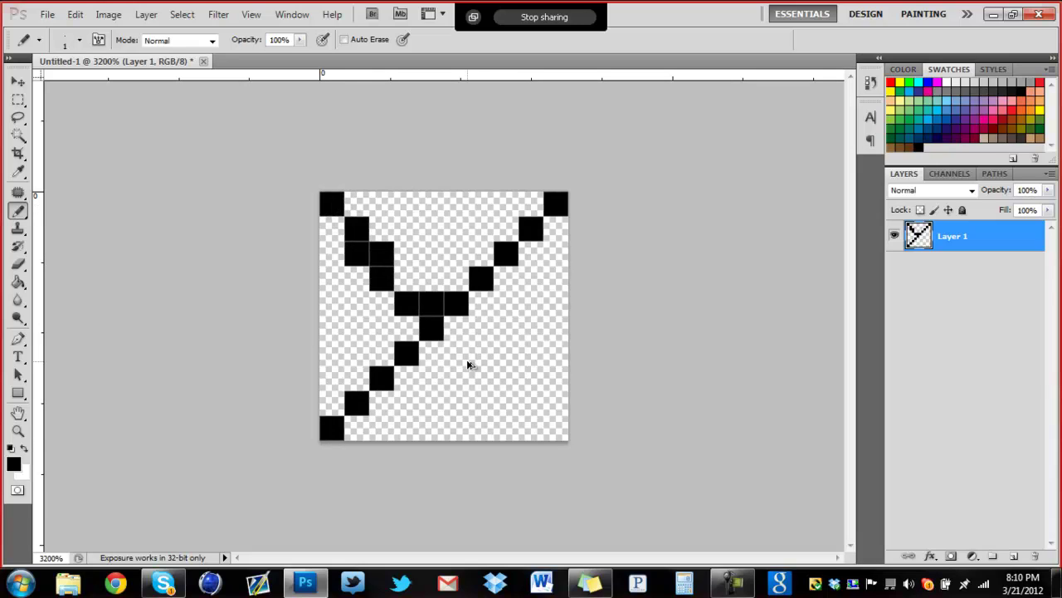
key("ctrl+alt+z")
key("ctrl+alt+z")
key("ctrl+alt+z")
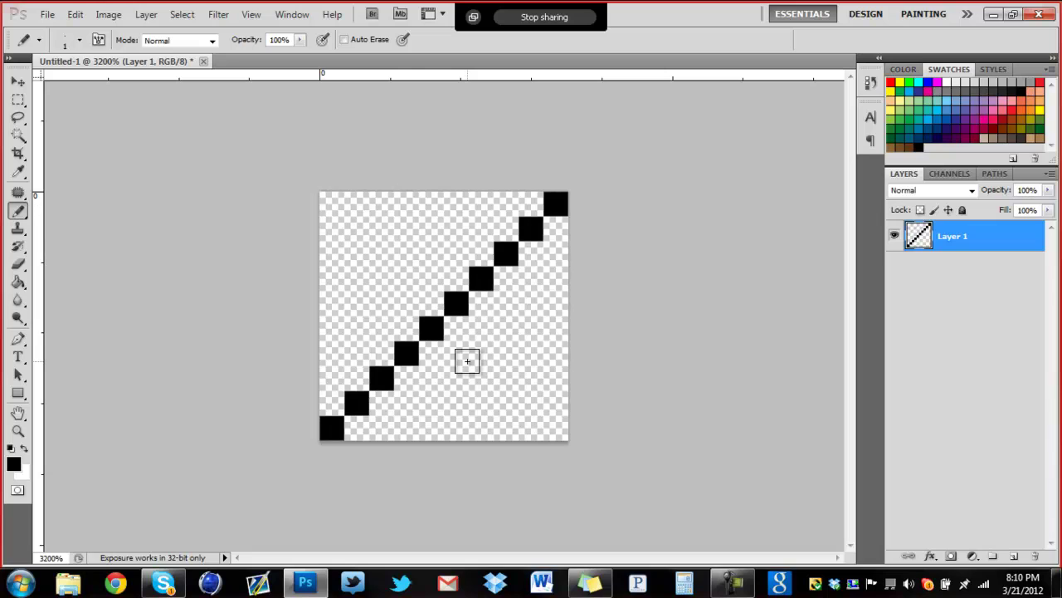
- Bring up the Edit menu's commands
left_click(45, 15)
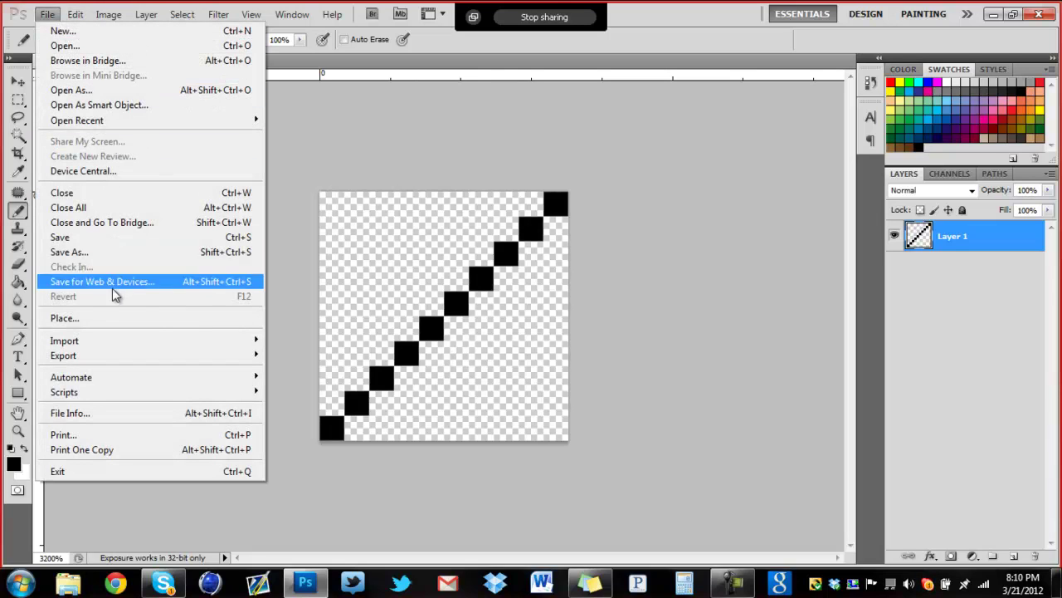
mouse_move(64, 355)
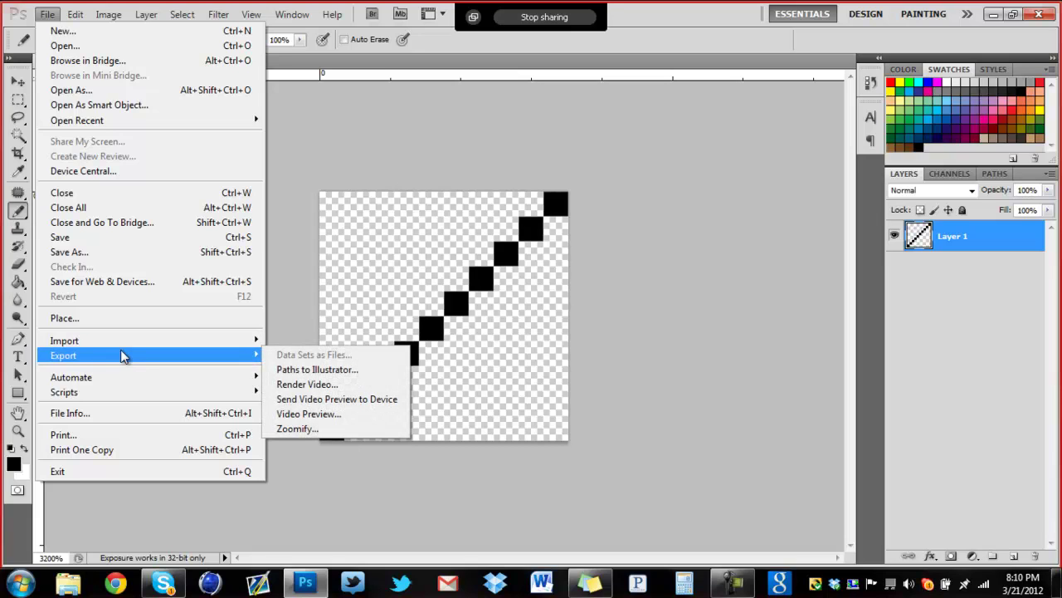
key("Escape")
left_click(108, 15)
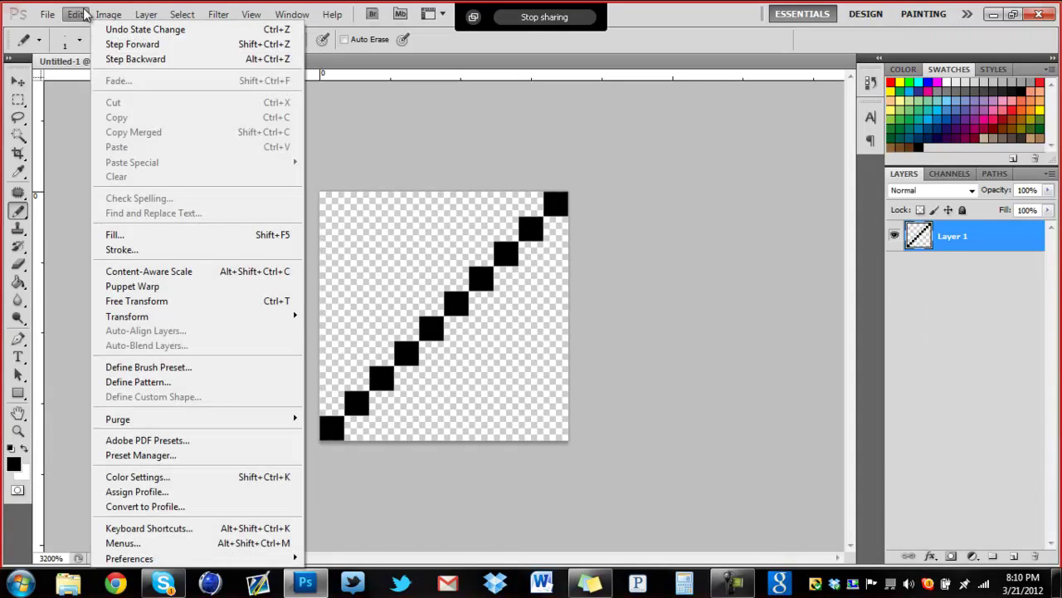
- Define the diagonal drawing as a pattern named 'scan lines', after abandoning a brush preset
left_click(206, 366)
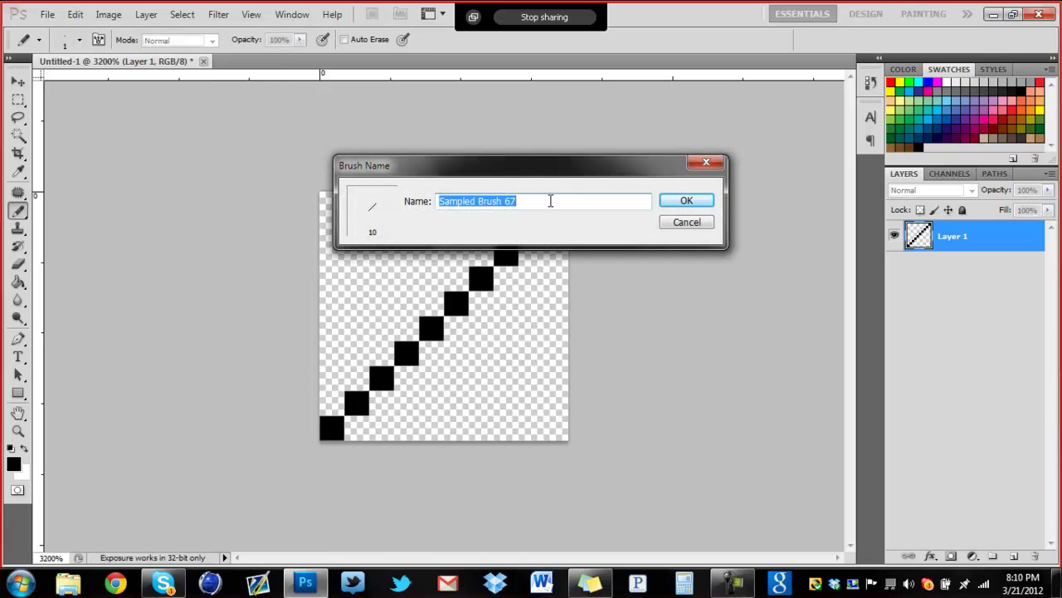
left_click(687, 222)
left_click(45, 15)
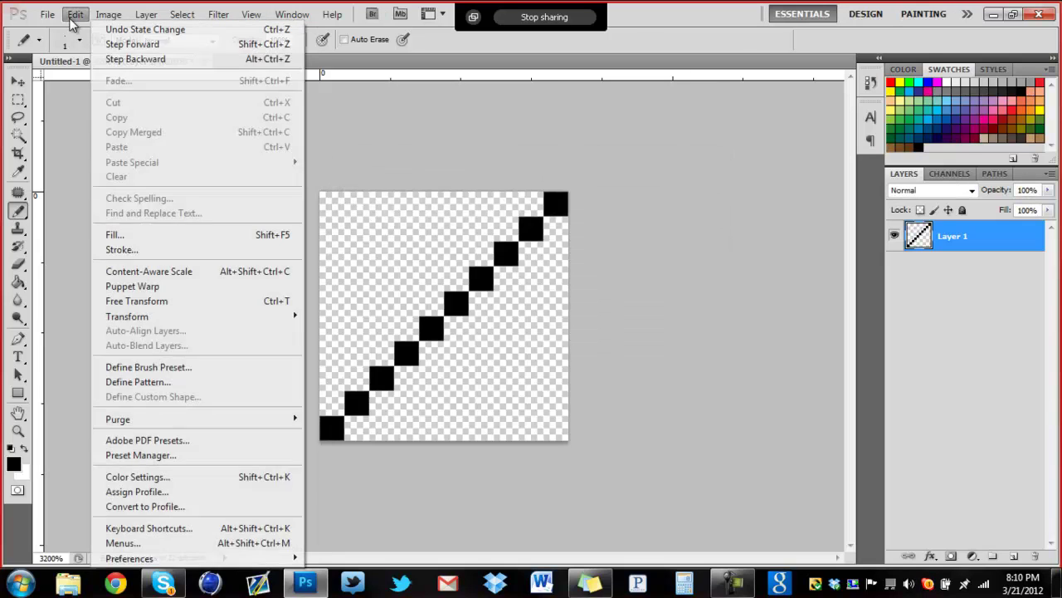
left_click(76, 15)
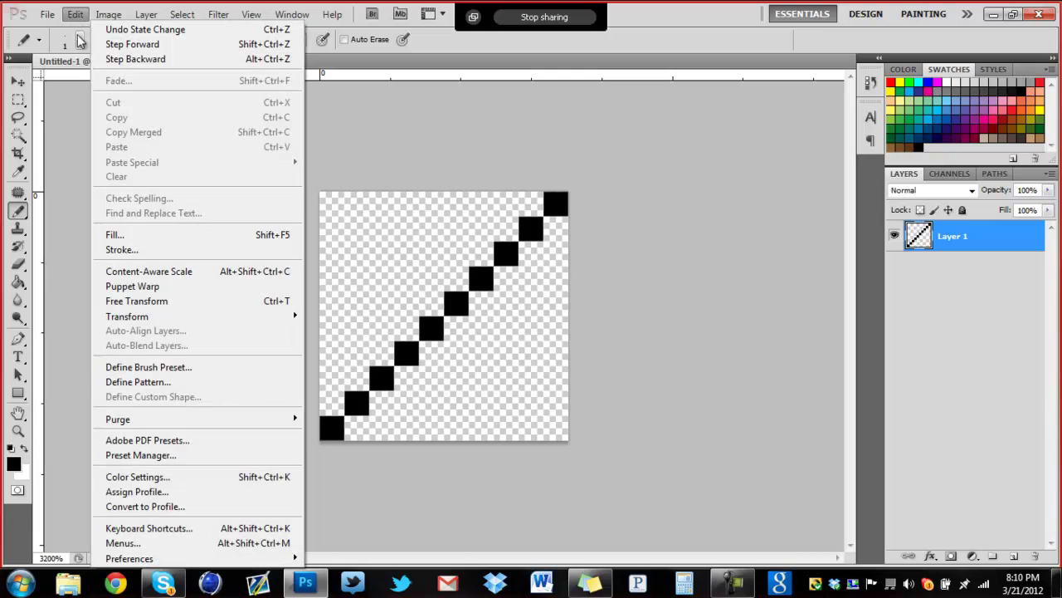
left_click(205, 383)
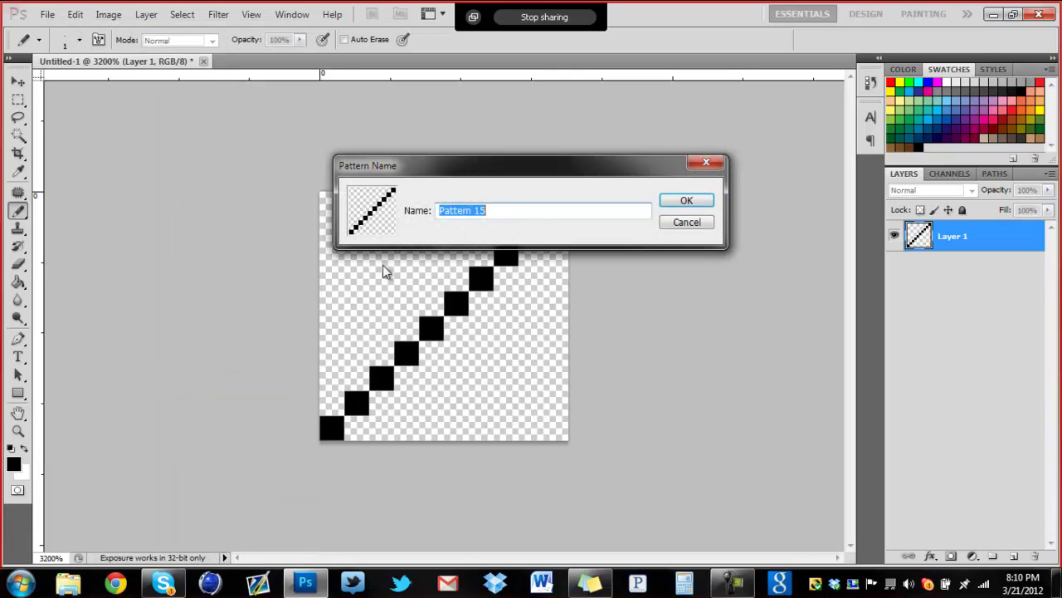
type("scan lines")
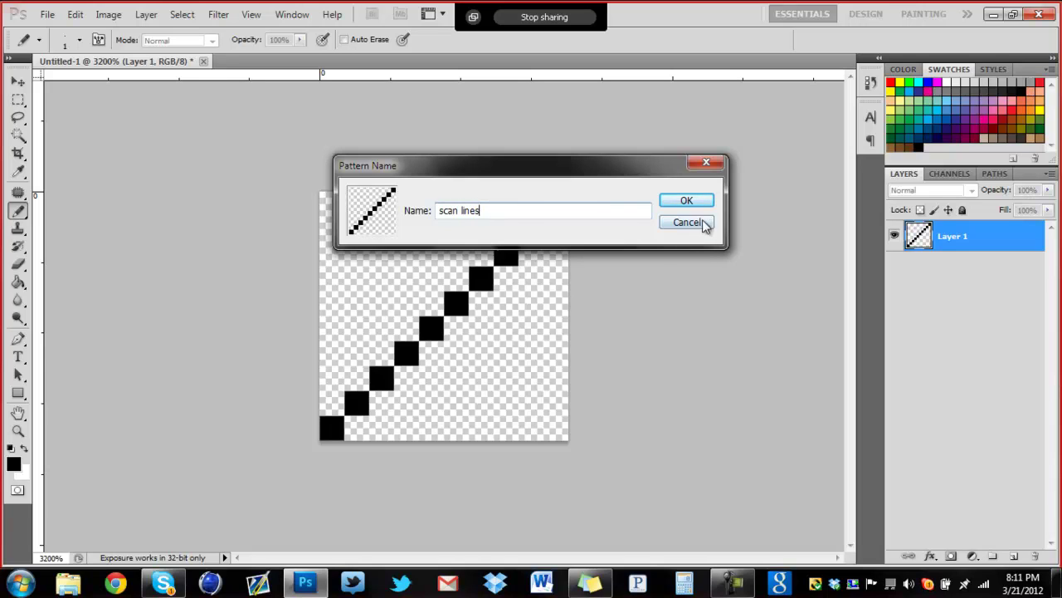
left_click(697, 200)
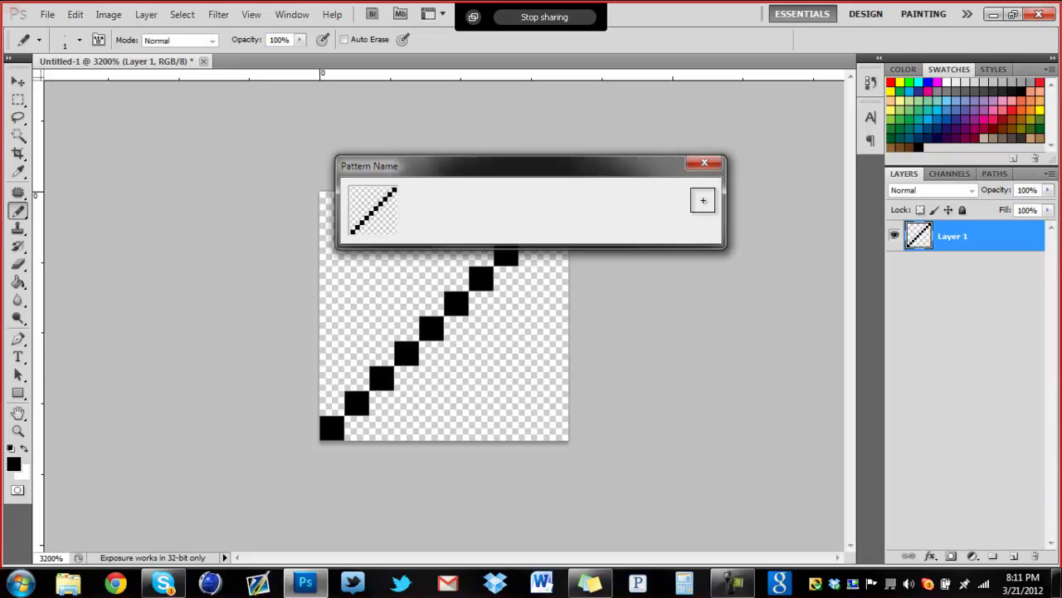
- Create a new 1386×768 pixel document
left_click(49, 12)
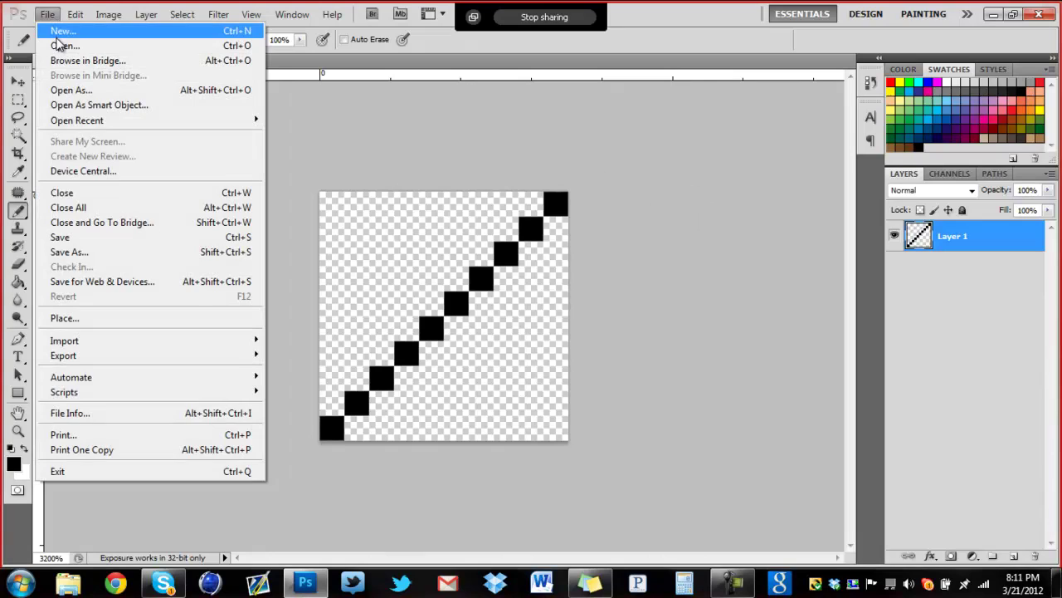
left_click(58, 40)
left_click(447, 167)
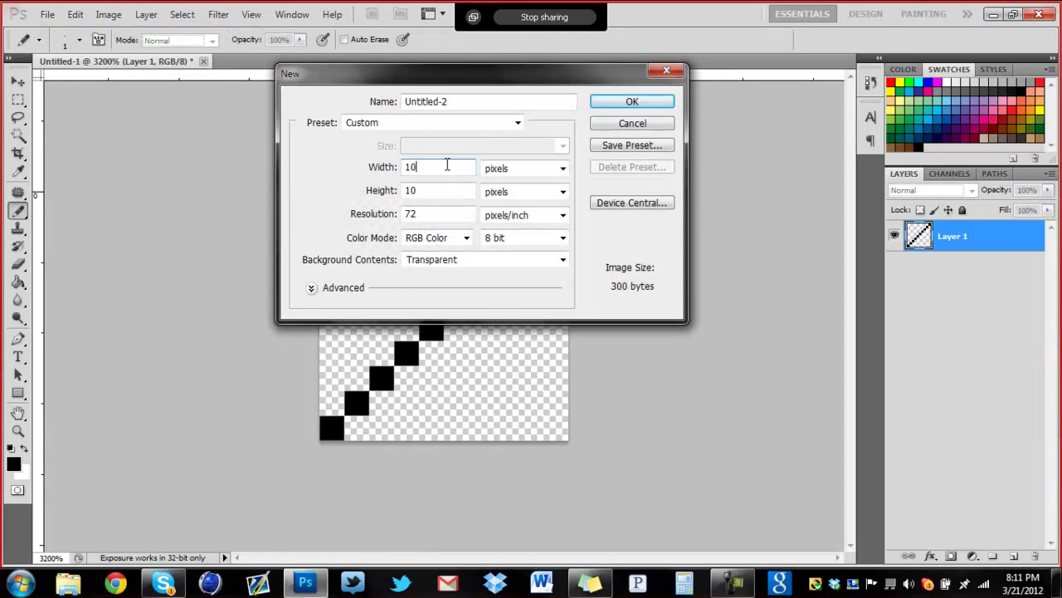
key("BackSpace")
key("BackSpace")
type("138")
left_click(432, 190)
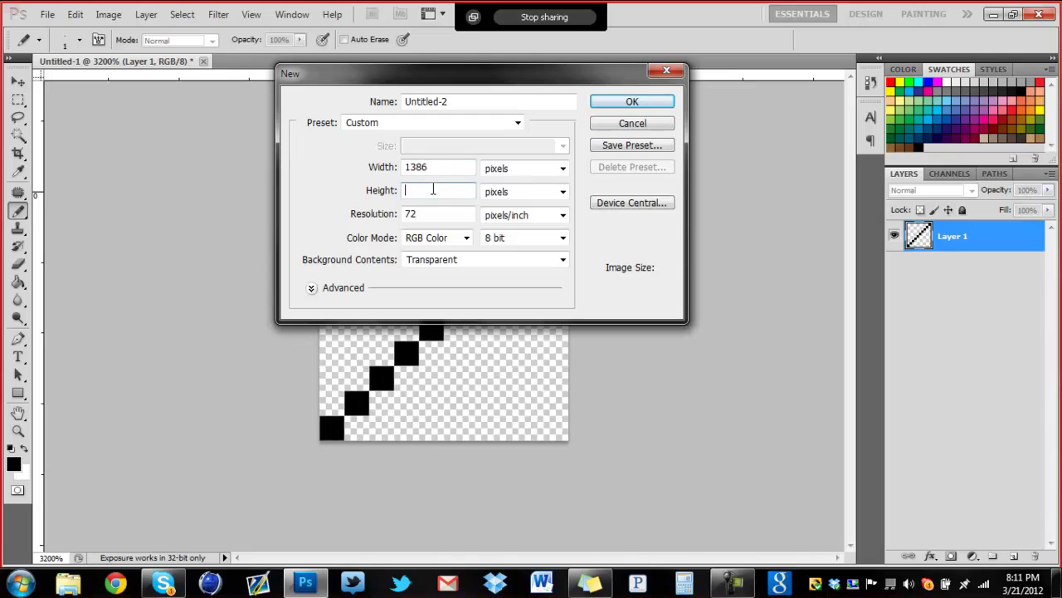
type("768")
left_click(632, 101)
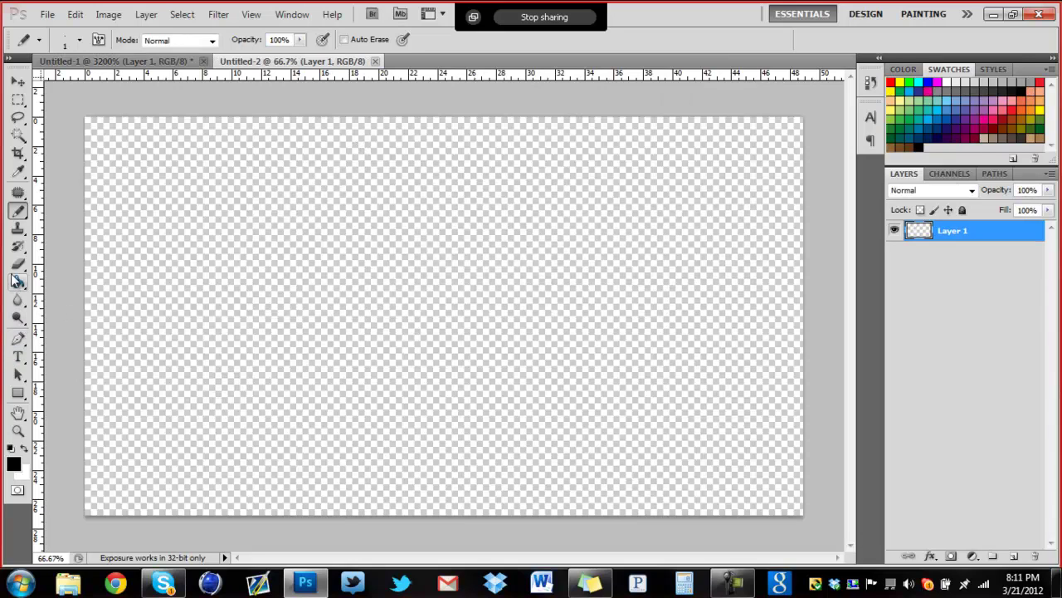
- Fill the whole canvas with light blue using the Paint Bucket
left_click(18, 282)
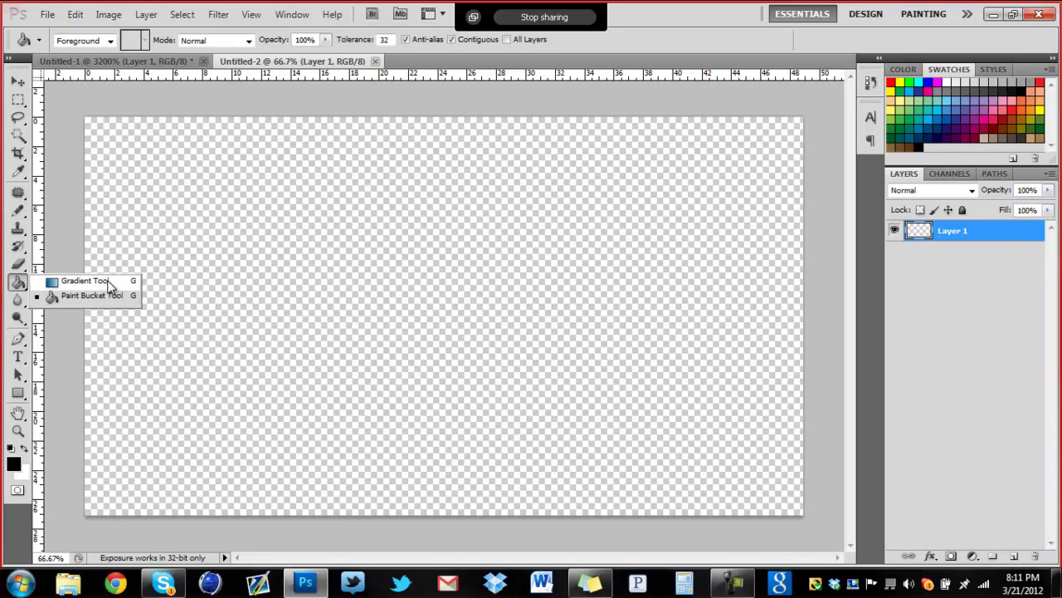
left_click(124, 292)
left_click(951, 93)
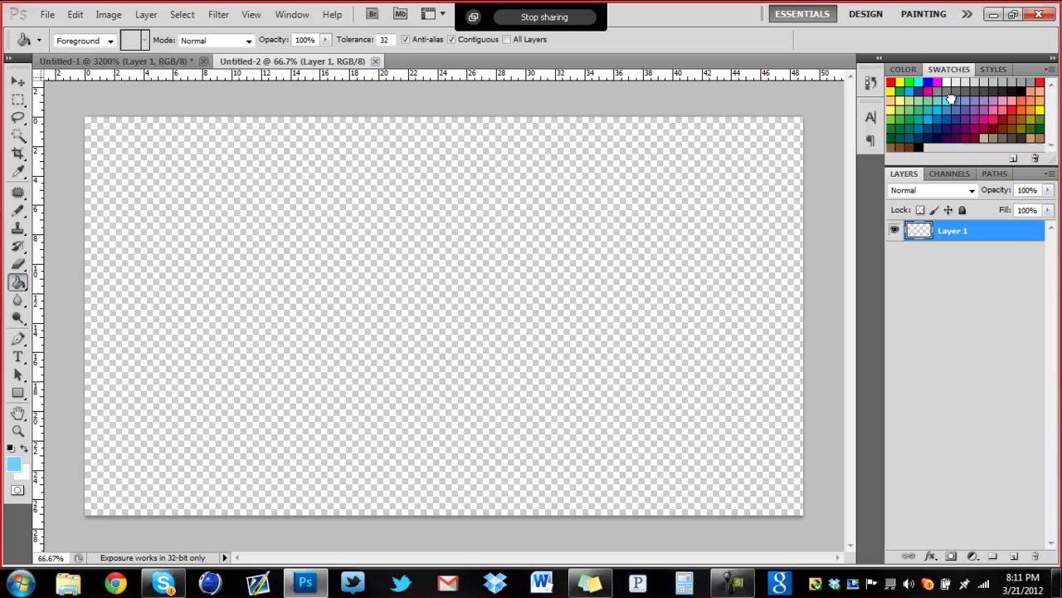
left_click(517, 166)
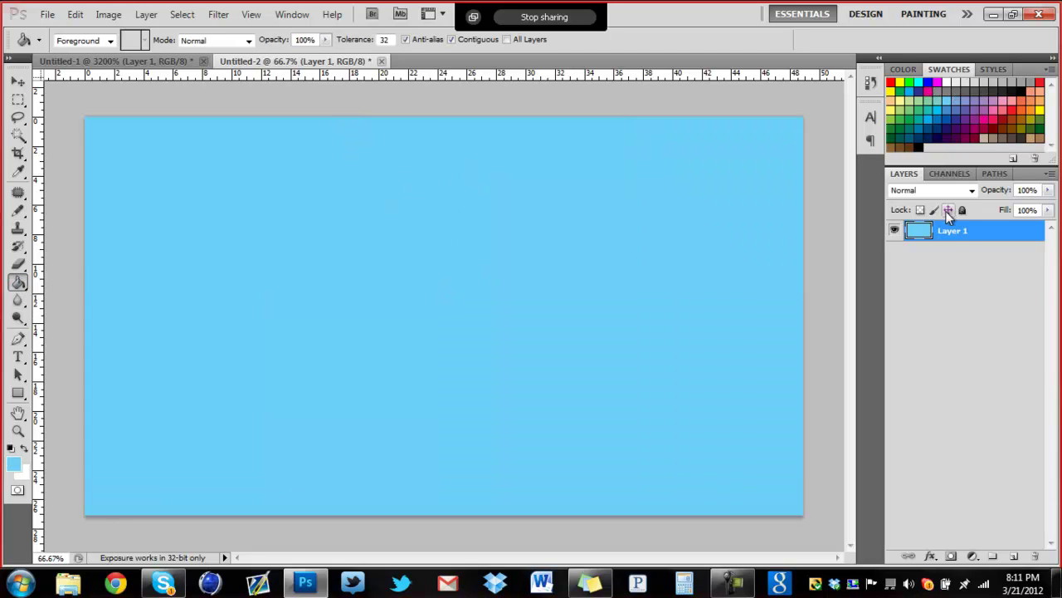
- Add a Pattern Overlay to Layer 1 using the custom scan lines pattern
right_click(951, 238)
left_click(822, 214)
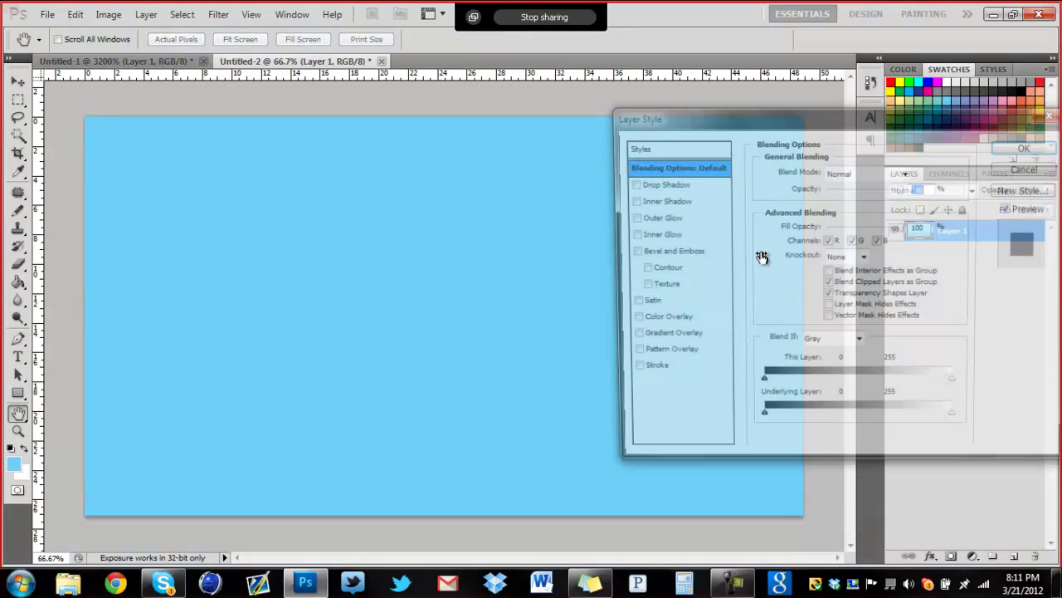
left_click(629, 355)
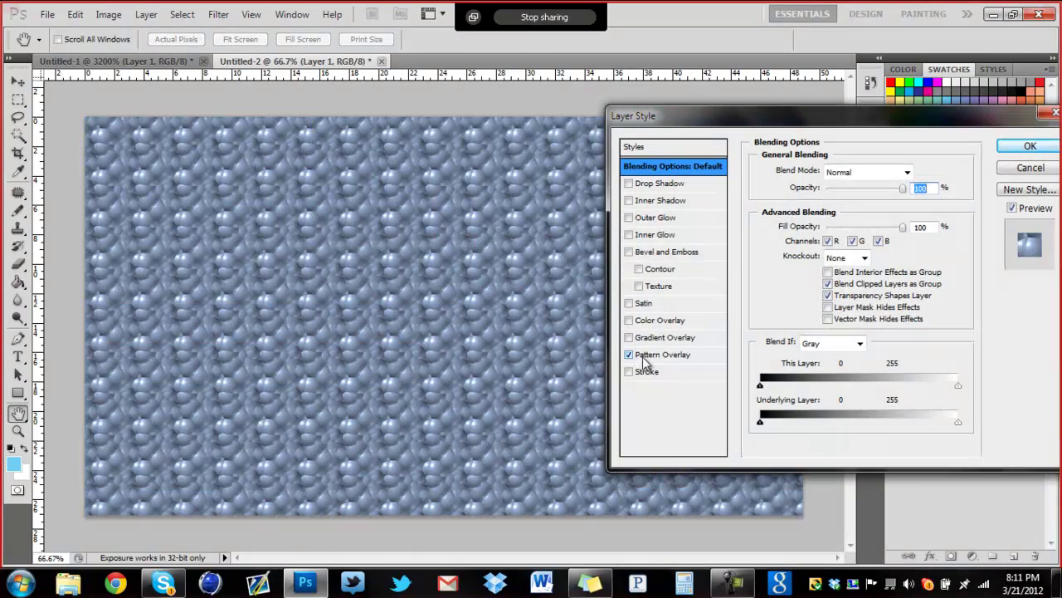
left_click(651, 357)
left_click(862, 224)
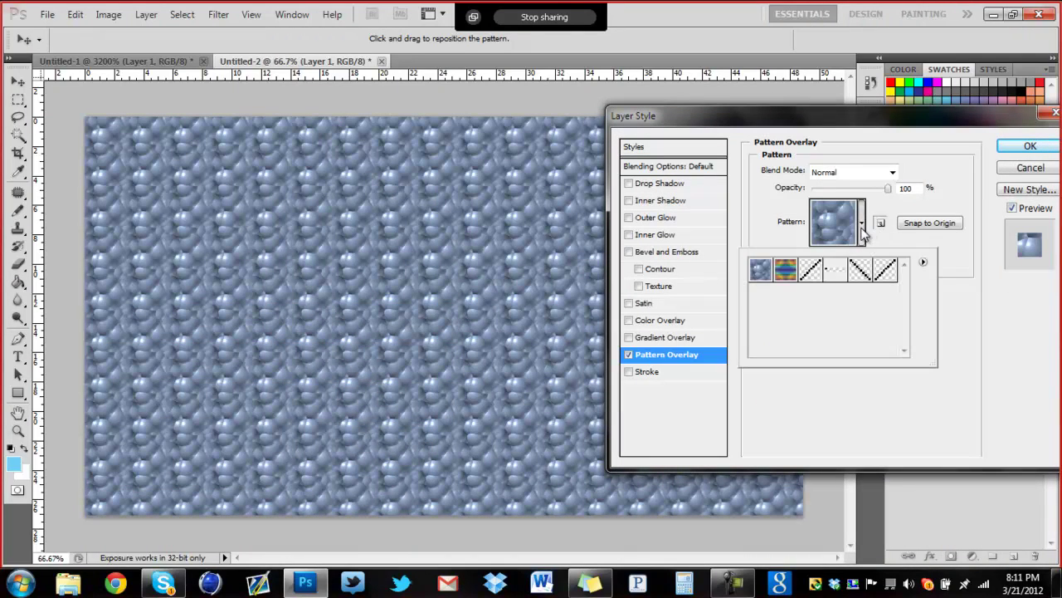
left_click(878, 270)
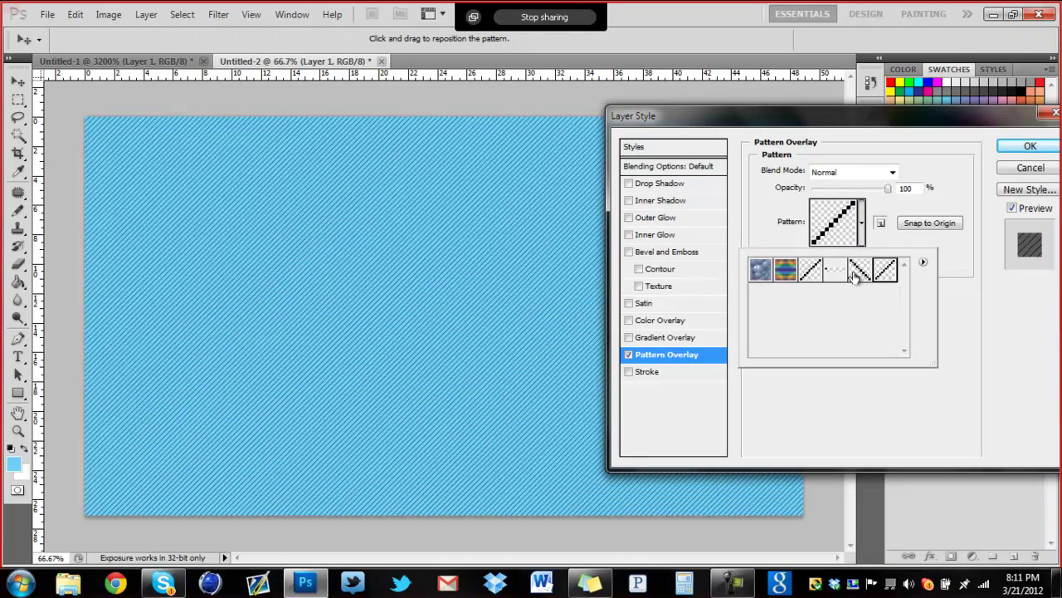
left_click(809, 274)
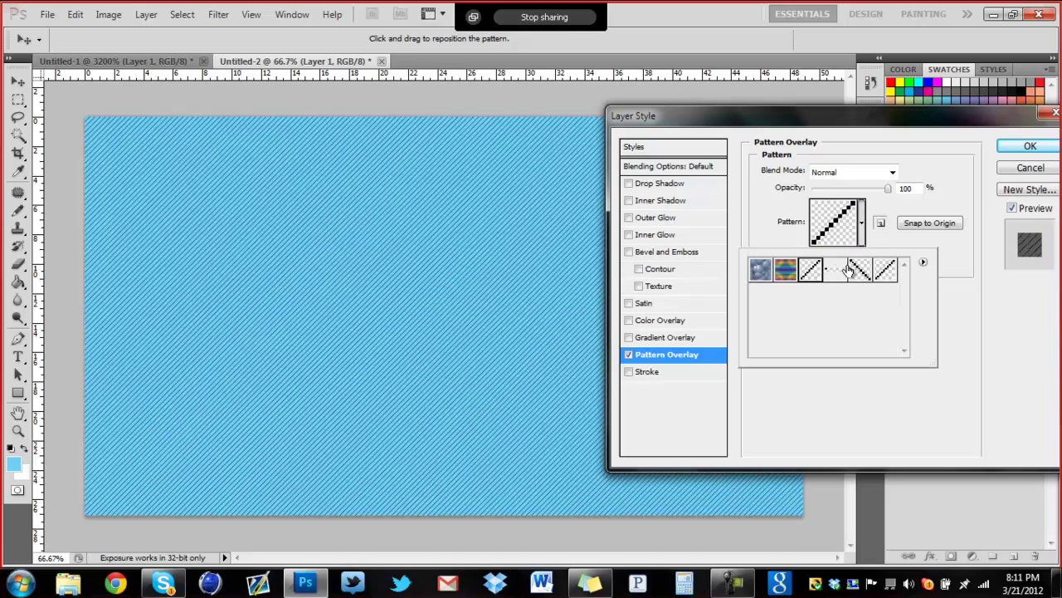
left_click(836, 270)
left_click(885, 269)
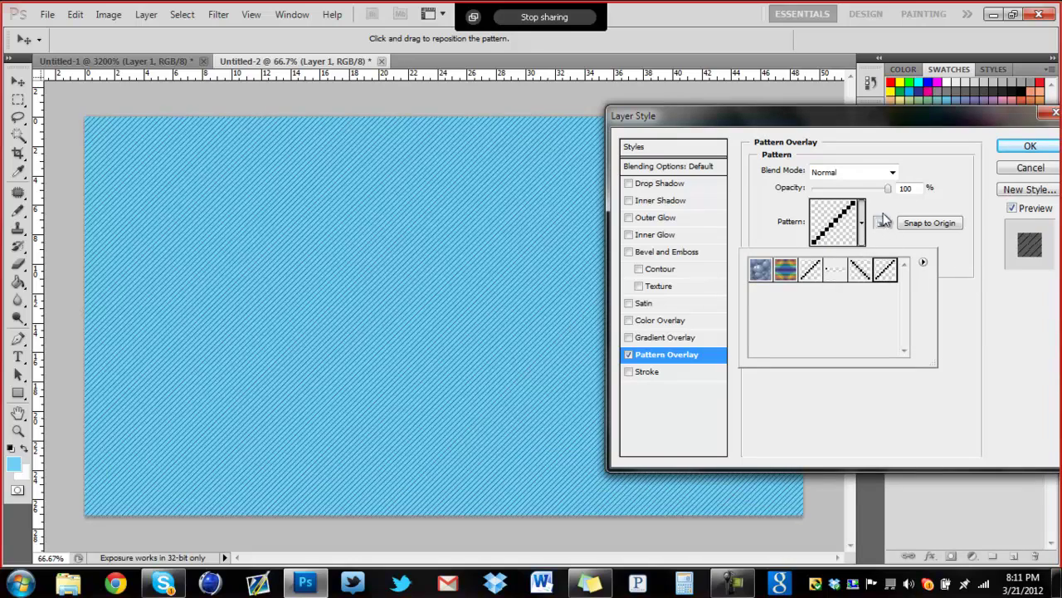
left_click(887, 189)
- Lower the overlay opacity to about 42% and apply the layer style
left_click_drag(886, 188, 870, 199)
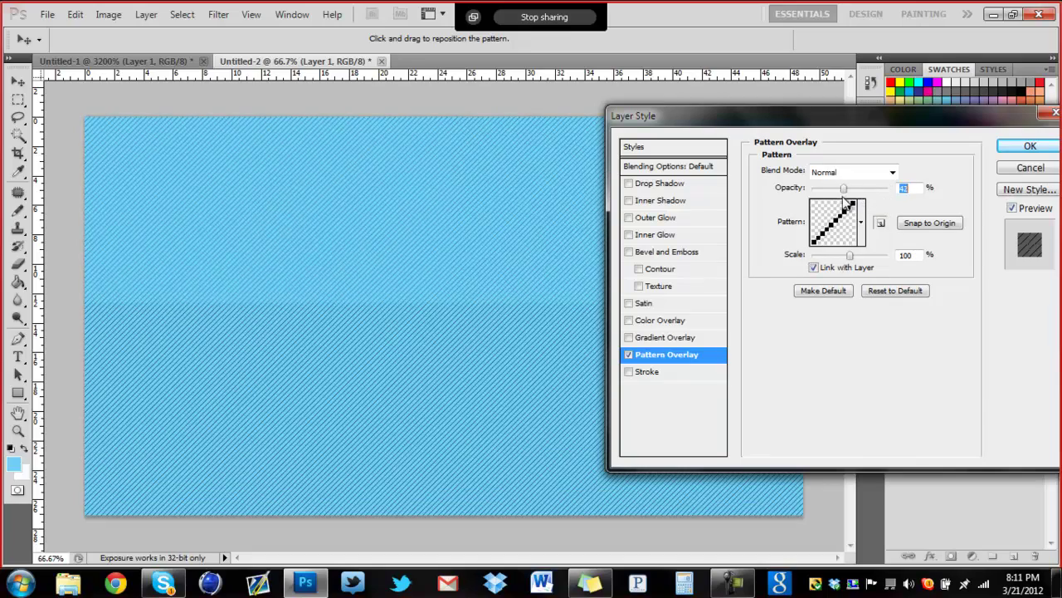
left_click_drag(868, 194, 859, 199)
left_click(1029, 146)
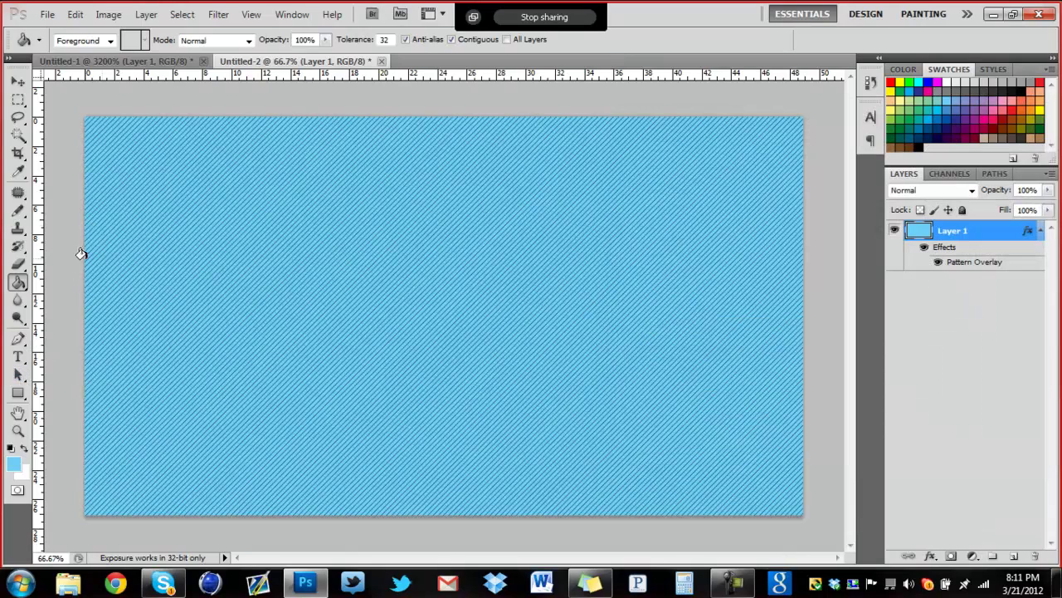
- Start a text layer on the canvas and set the font size to 60 pt
left_click(18, 357)
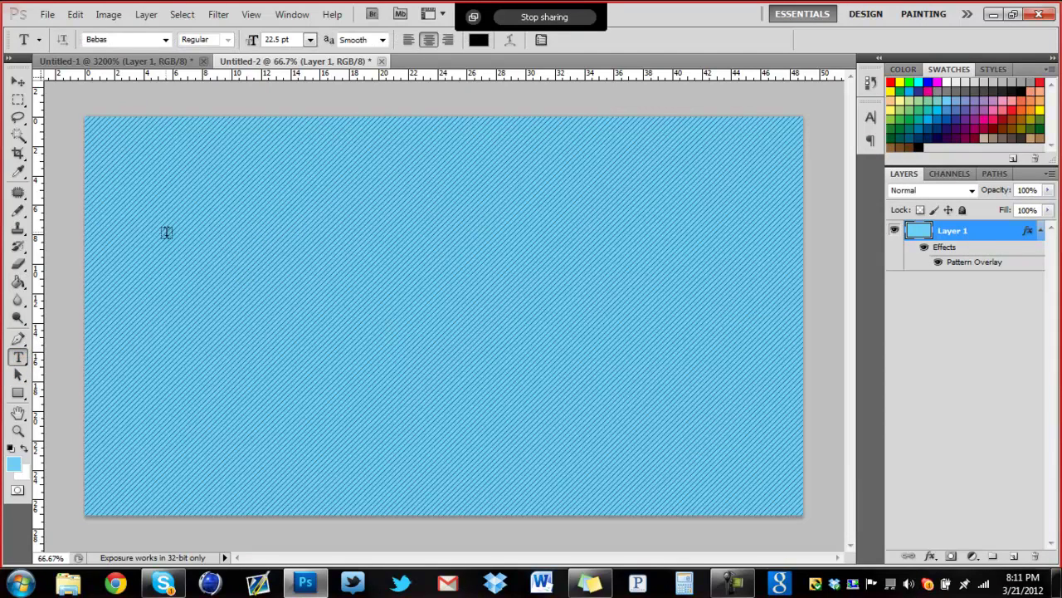
left_click(170, 257)
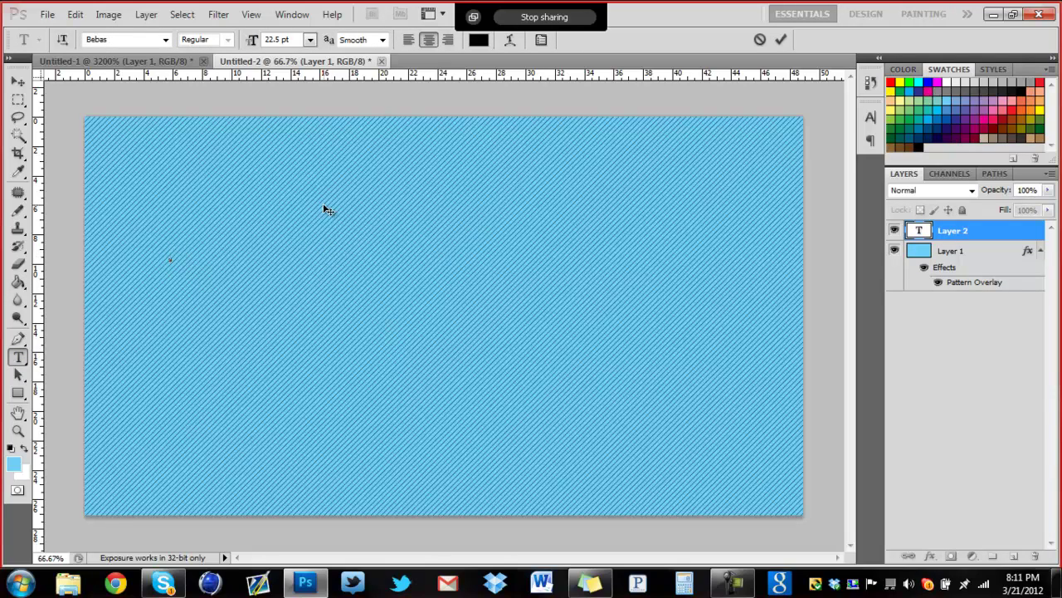
left_click(309, 39)
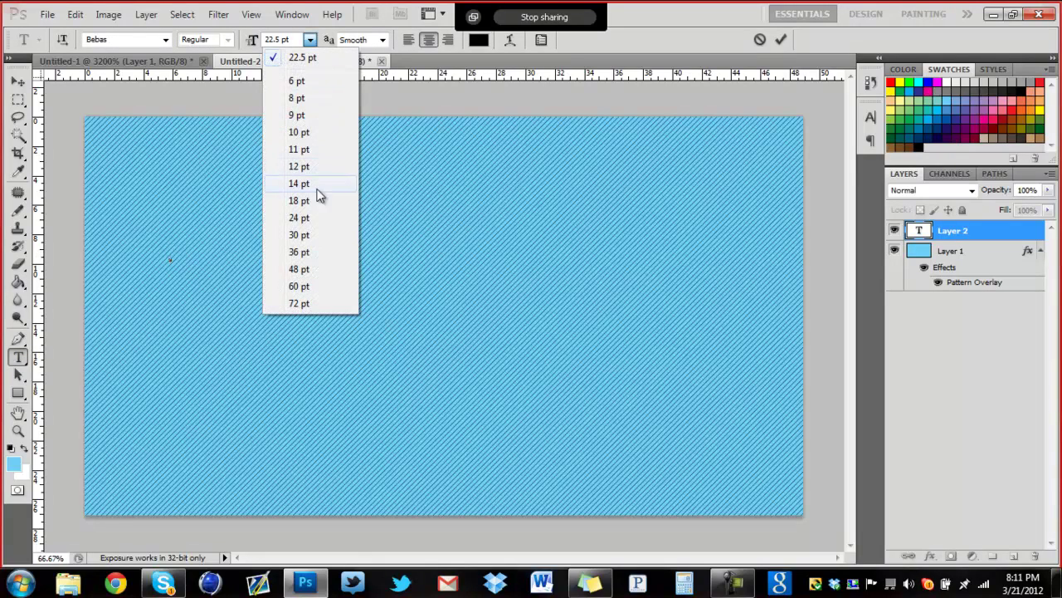
left_click(298, 286)
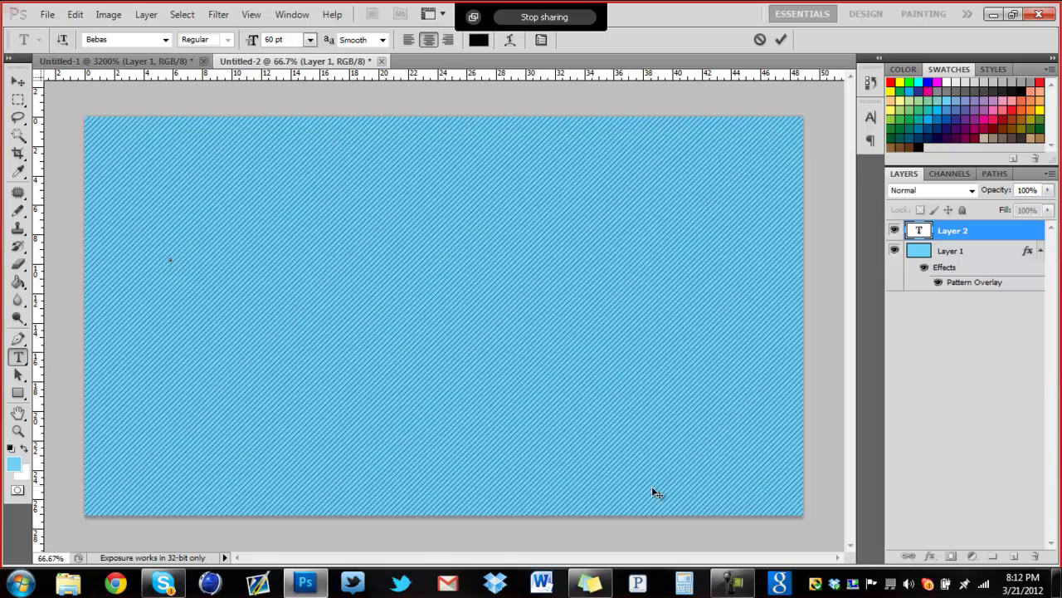
- Restore the Camtasia Recorder window from the taskbar
left_click(732, 581)
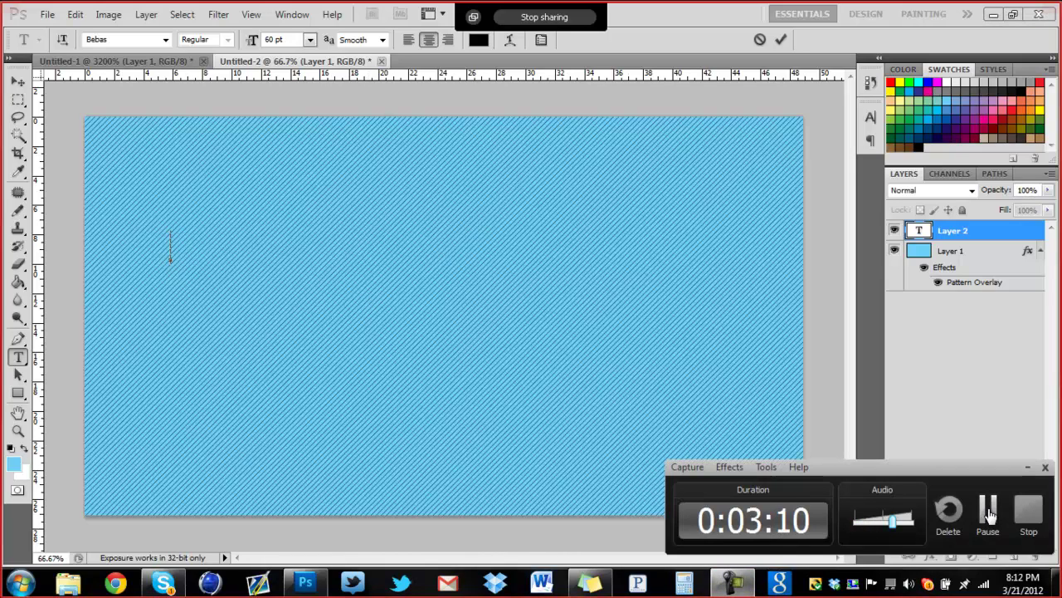